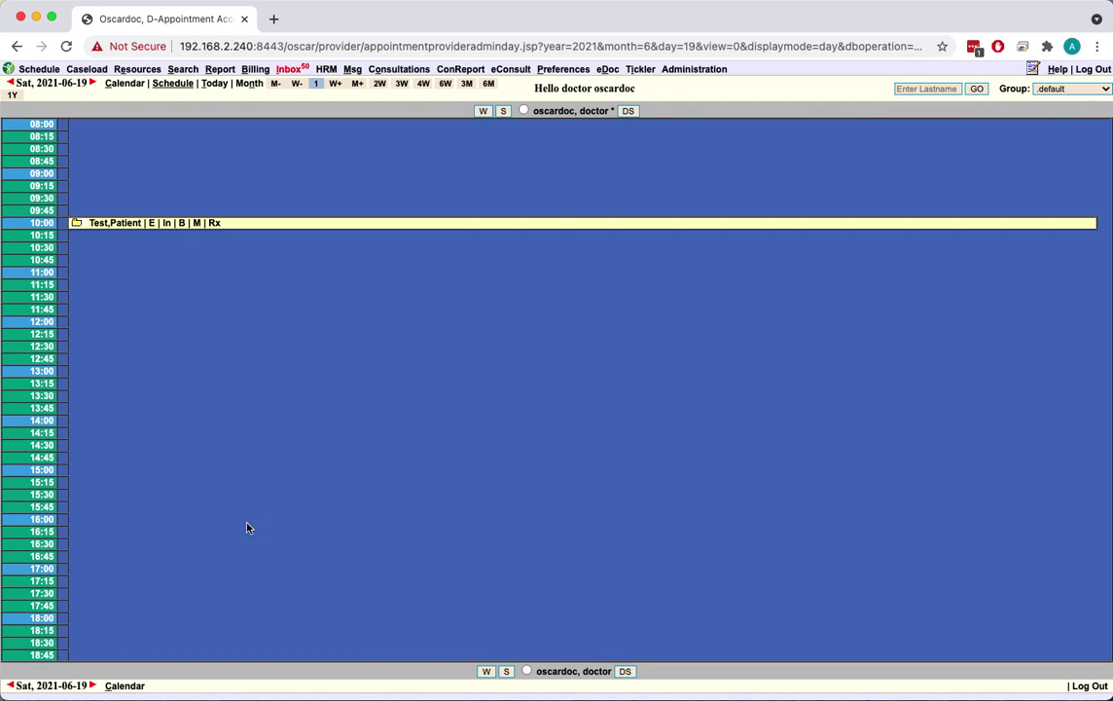
- Open the encounter for the 10:00 appointment and write "this is my notesdflksdjfklsjdfklsjlkdf" in the new note
{"action": "left_click", "coordinate": [151, 223]}
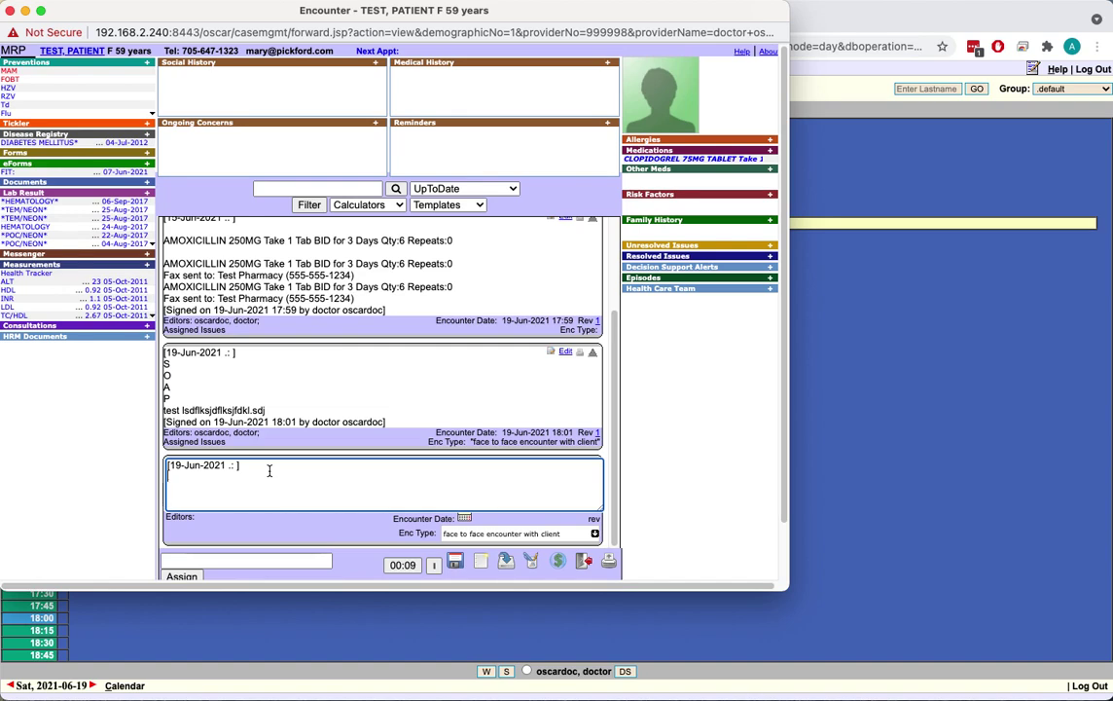
{"action": "type", "text": "s my "}
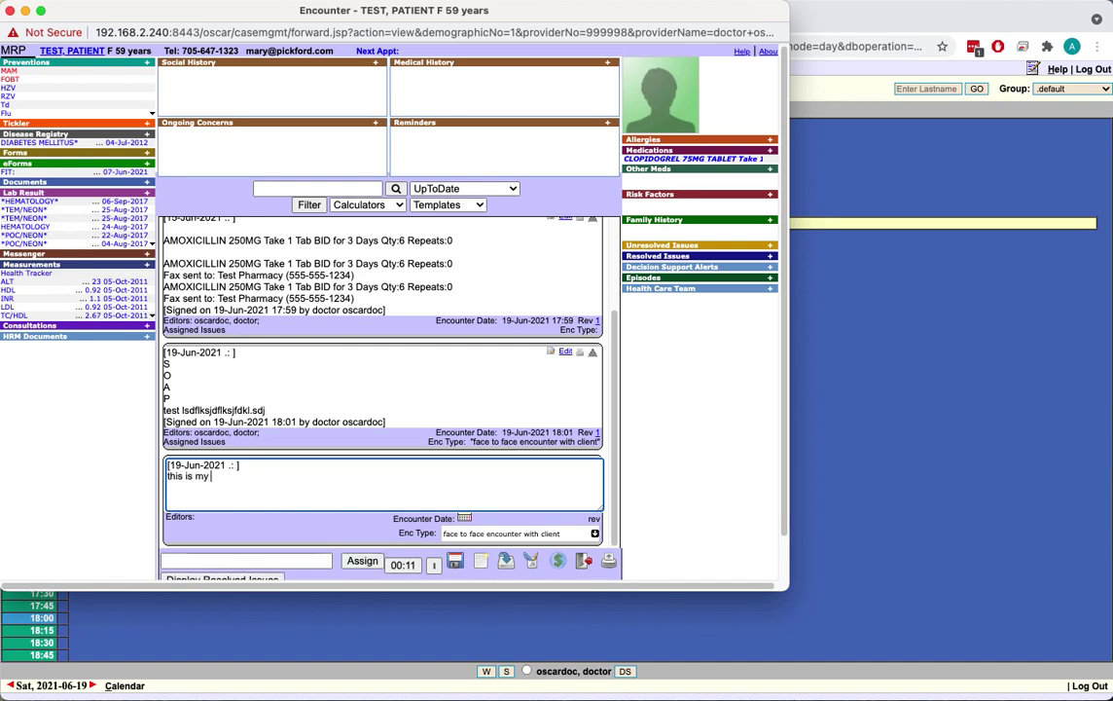
{"action": "type", "text": "notesdflksdjfklsdjfklsjlkdf"}
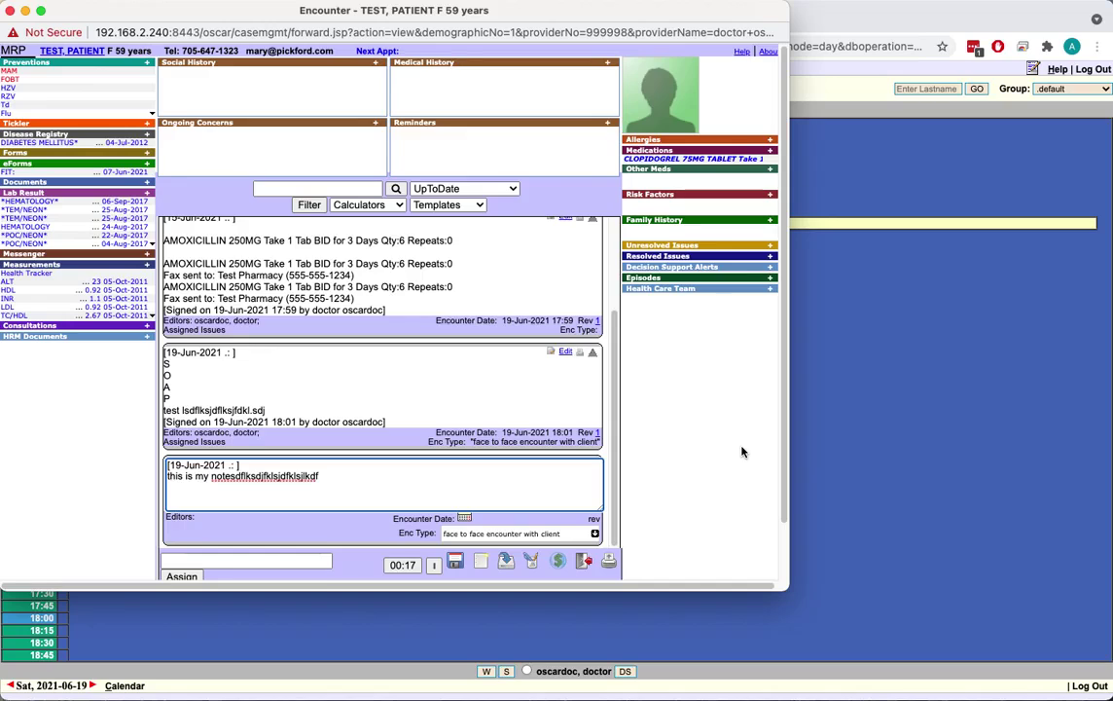
- Open the billing form from the encounter and select service code A007A, Intermediate assessment
{"action": "scroll", "coordinate": [736, 452], "scroll_direction": "down", "scroll_amount": 1}
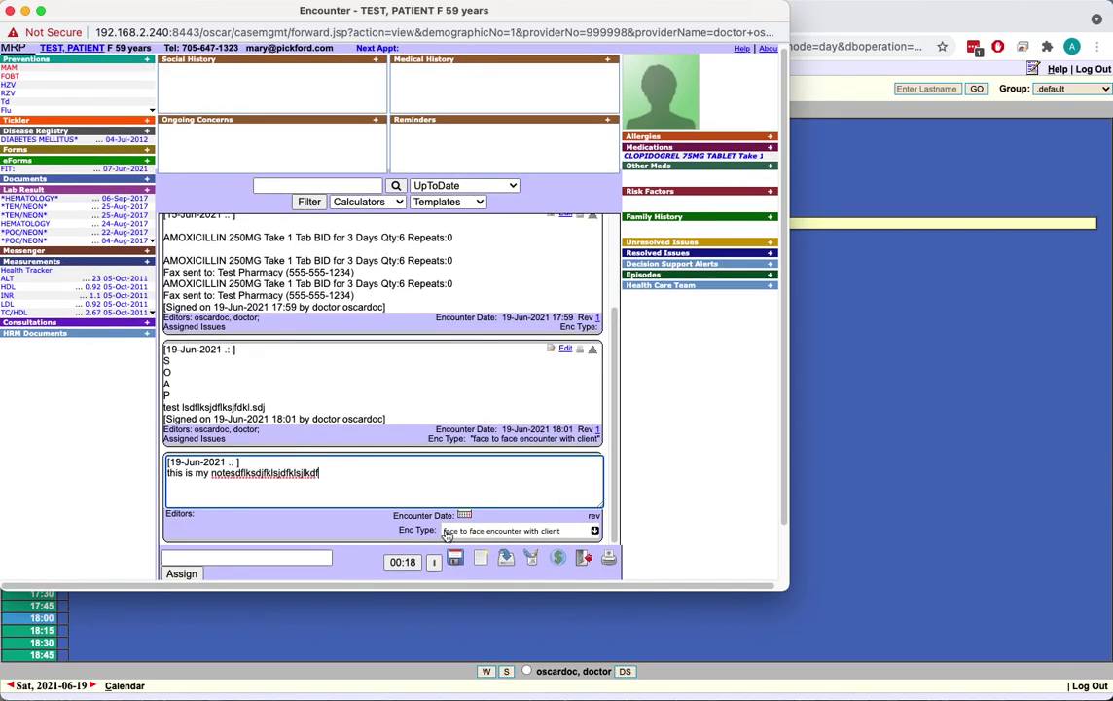
{"action": "left_click", "coordinate": [560, 557]}
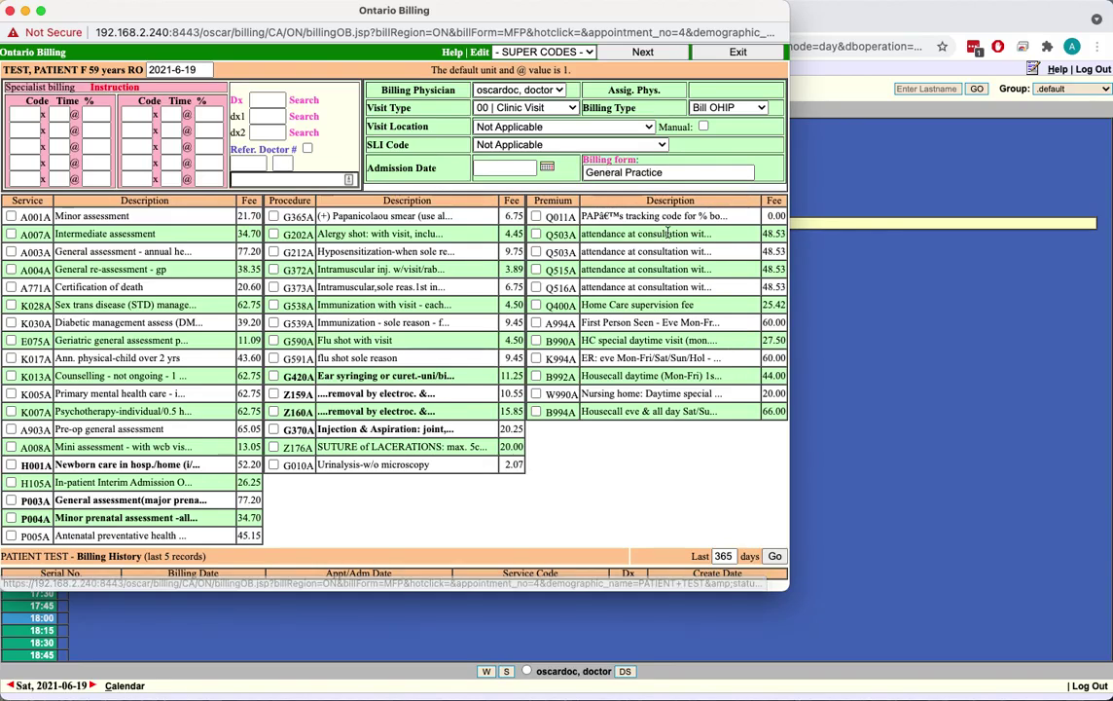
{"action": "left_click_drag", "start_coordinate": [56, 501], "coordinate": [75, 534]}
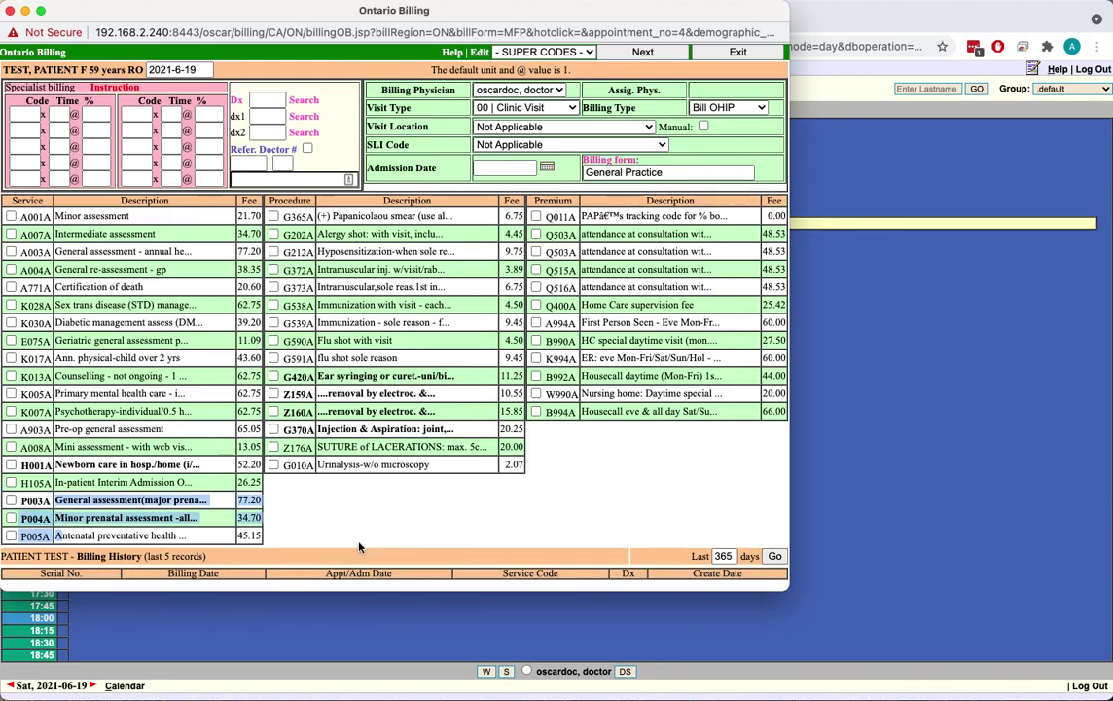
{"action": "left_click", "coordinate": [542, 529]}
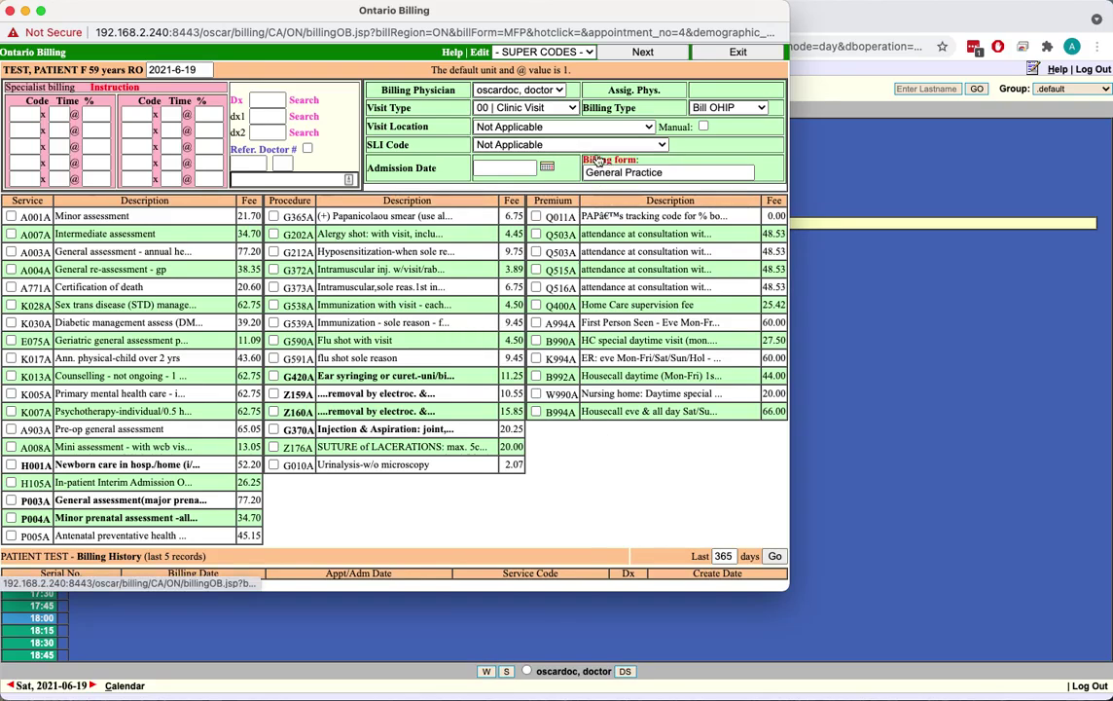
{"action": "left_click", "coordinate": [11, 233]}
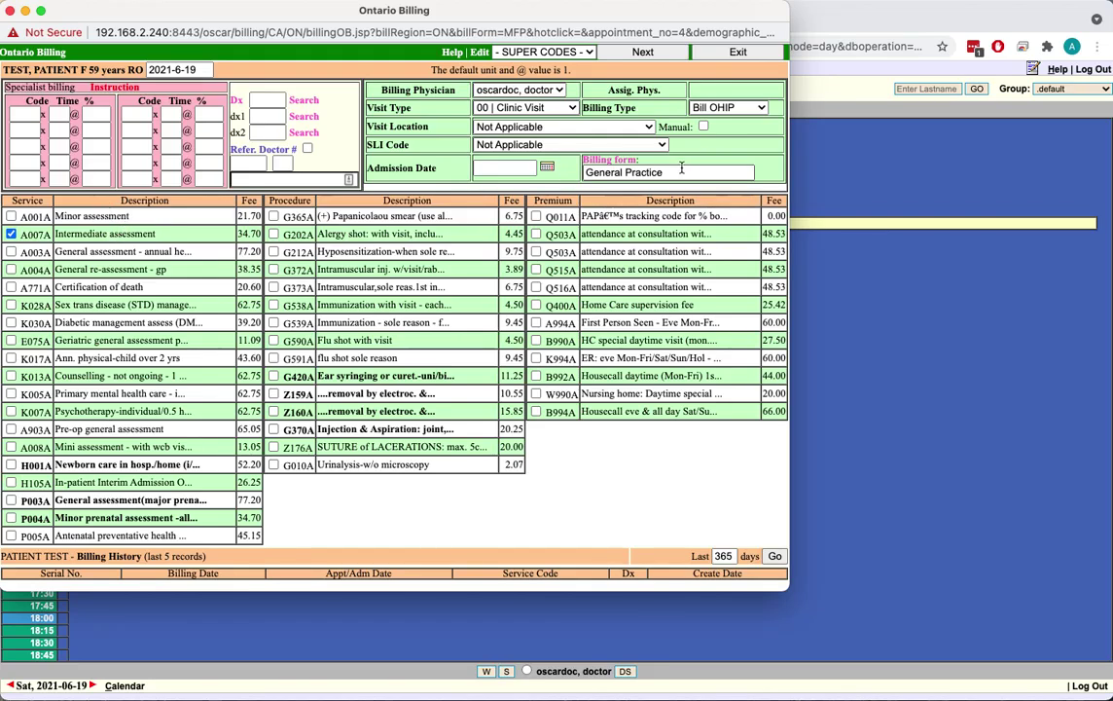
- Change the billing form to Suture of Lacerations and select procedure codes E542A and Z154A
{"action": "left_click", "coordinate": [630, 164]}
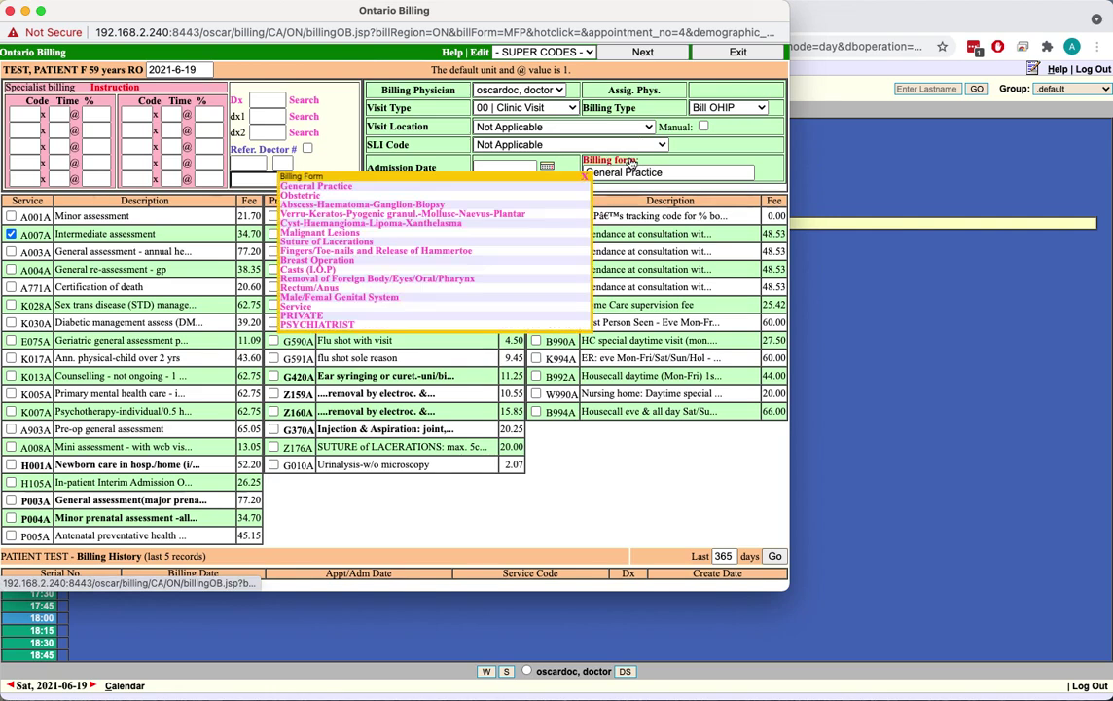
{"action": "left_click", "coordinate": [359, 241]}
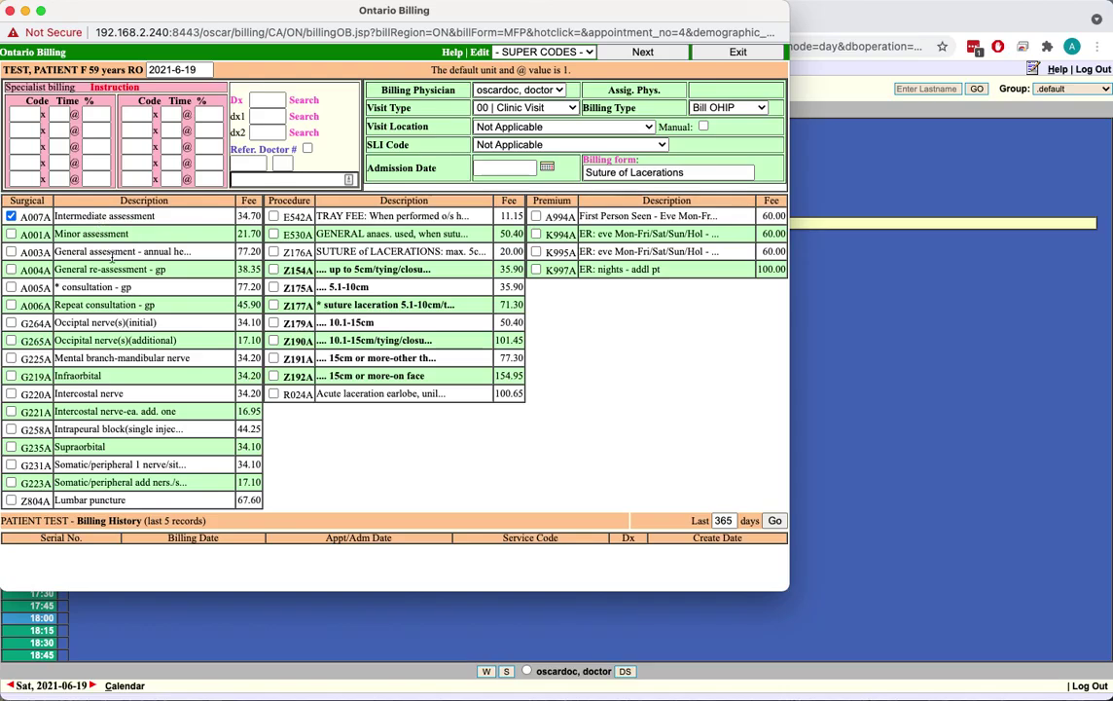
{"action": "left_click", "coordinate": [274, 216]}
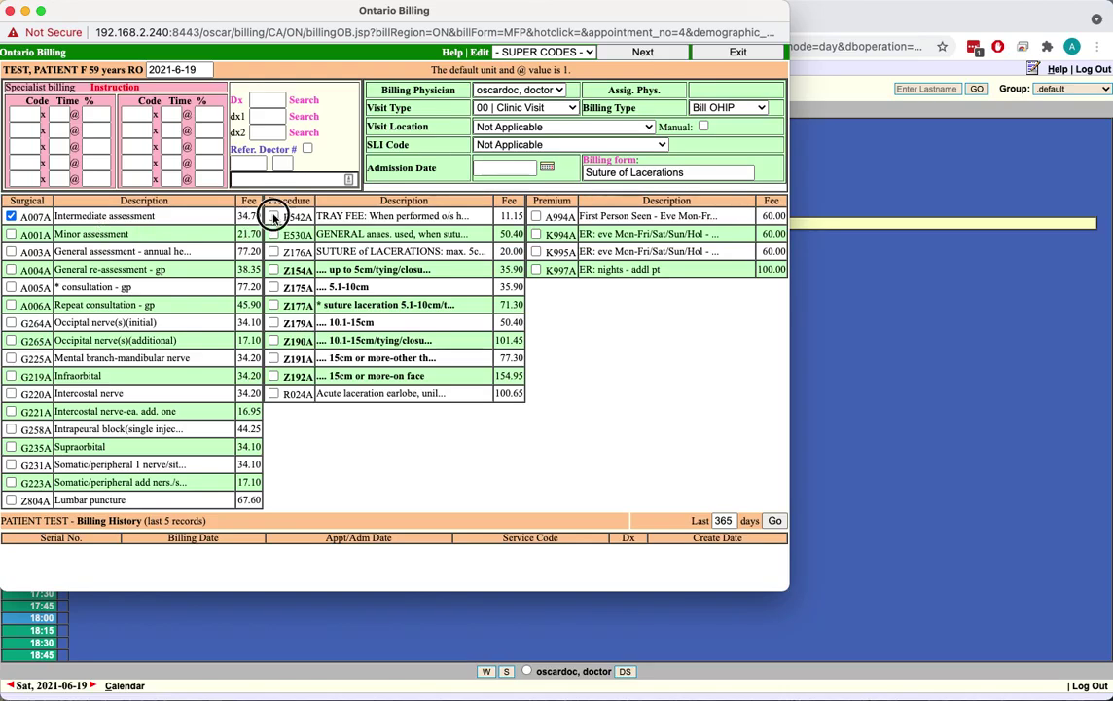
{"action": "left_click", "coordinate": [273, 269]}
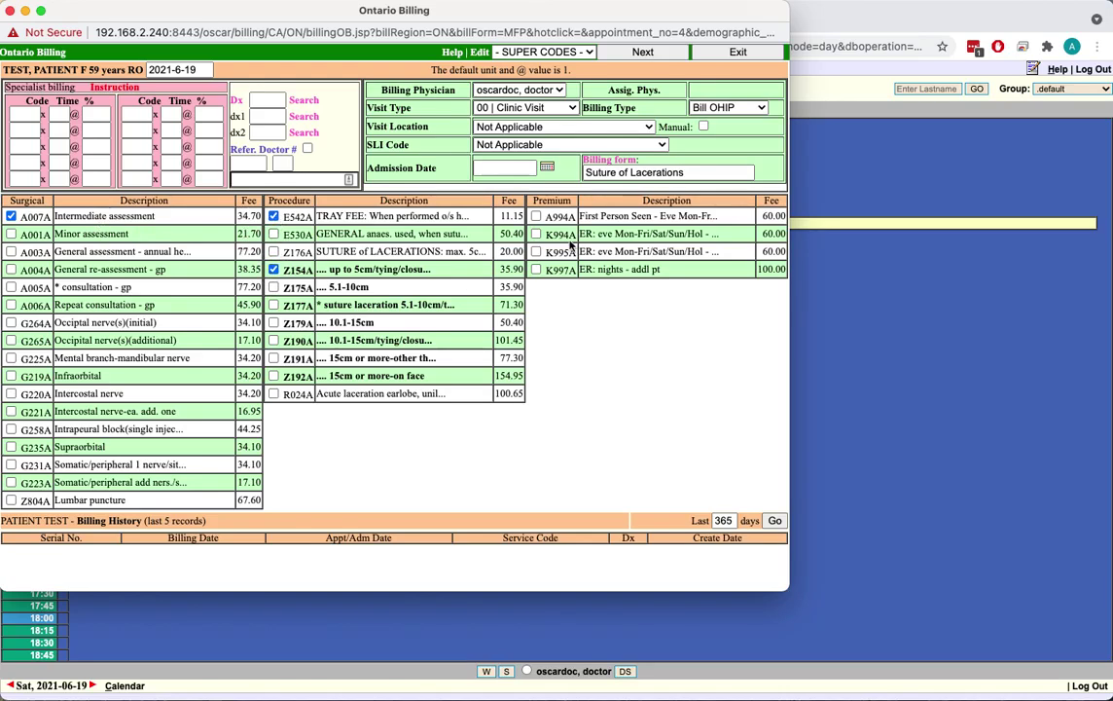
- Switch the billing form to General Practice and back to Suture of Lacerations
{"action": "left_click", "coordinate": [598, 159]}
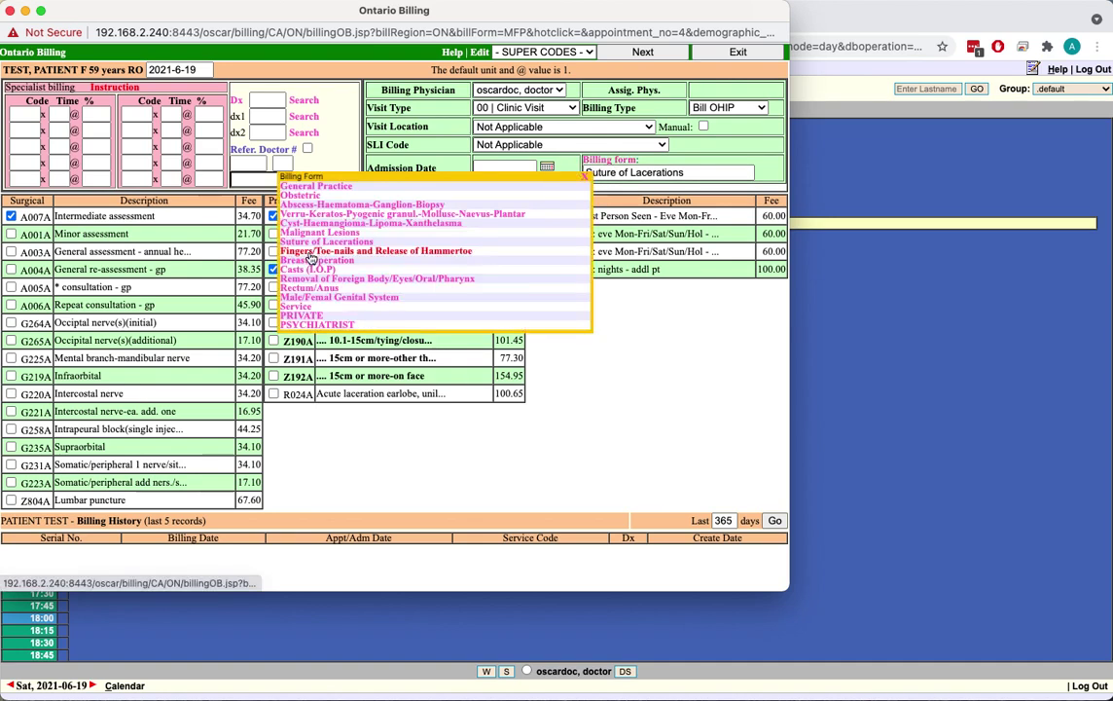
{"action": "left_click", "coordinate": [313, 188]}
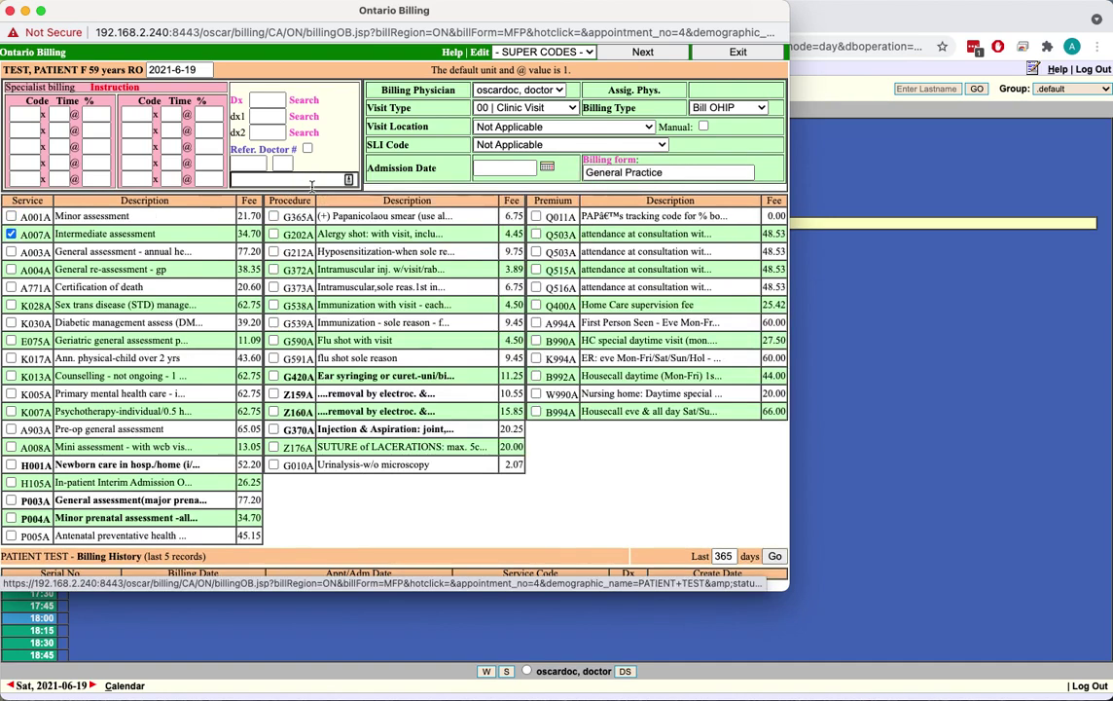
{"action": "left_click", "coordinate": [601, 163]}
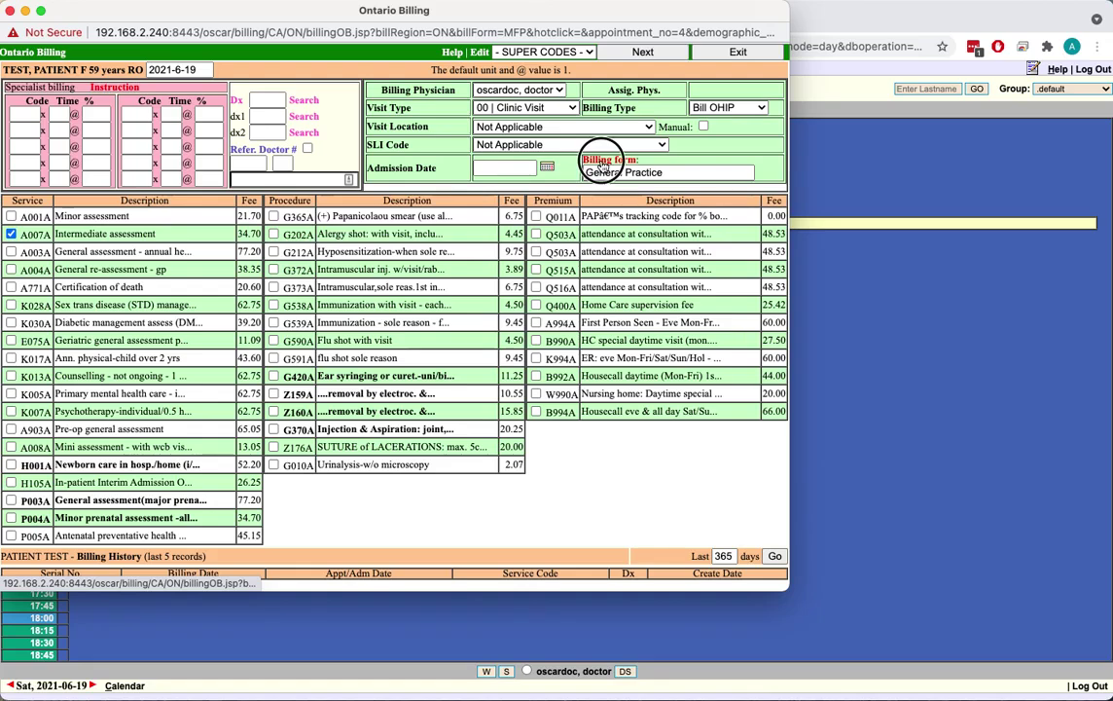
{"action": "left_click", "coordinate": [352, 242]}
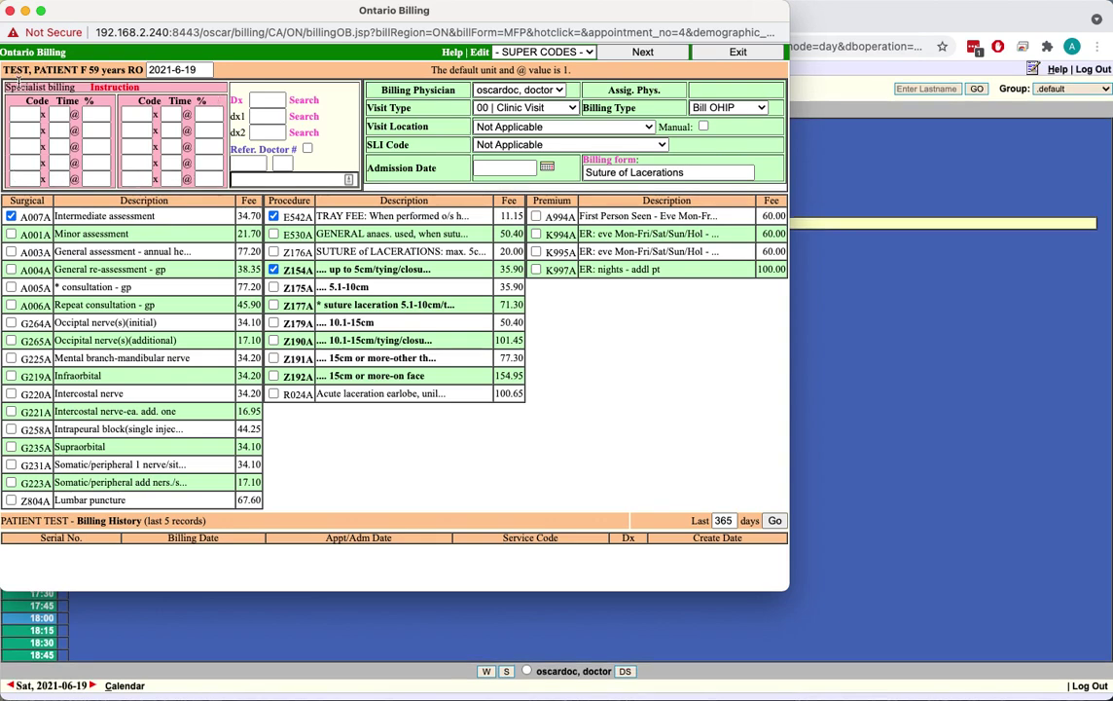
- Enter service code K013A in the first specialist billing row
{"action": "left_click", "coordinate": [26, 114]}
{"action": "type", "text": "k"}
{"action": "type", "text": "k0813"}
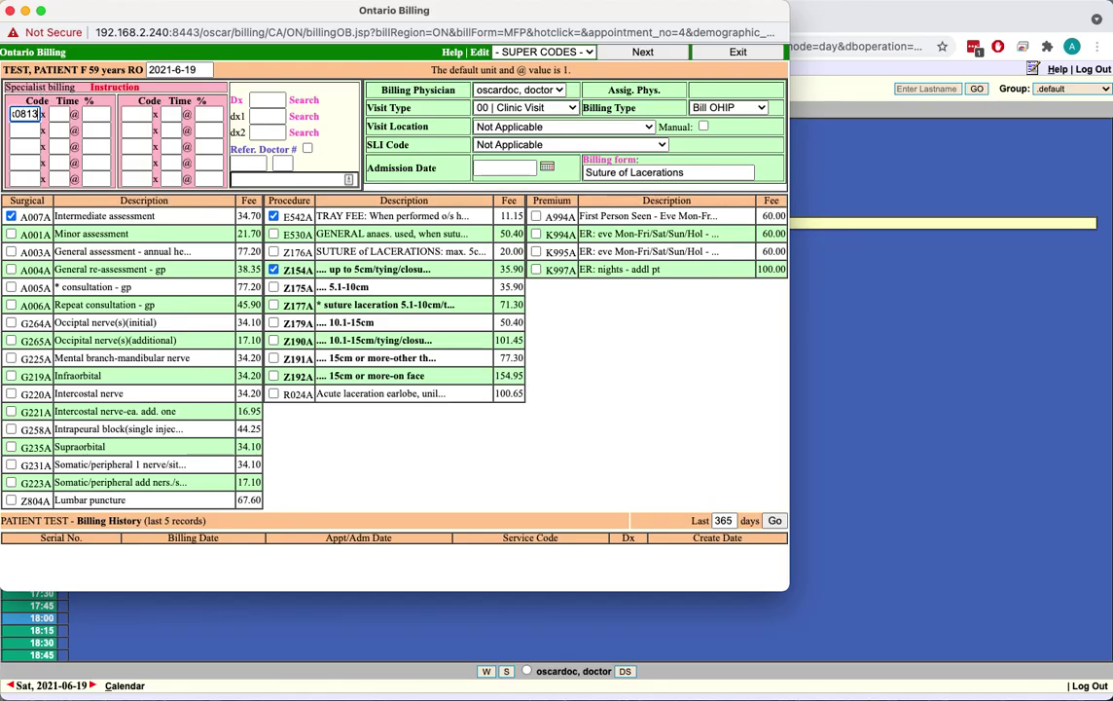
{"action": "key", "text": "BackSpace"}
{"action": "key", "text": "BackSpace"}
{"action": "key", "text": "BackSpace"}
{"action": "type", "text": "13a"}
{"action": "key", "text": "Tab"}
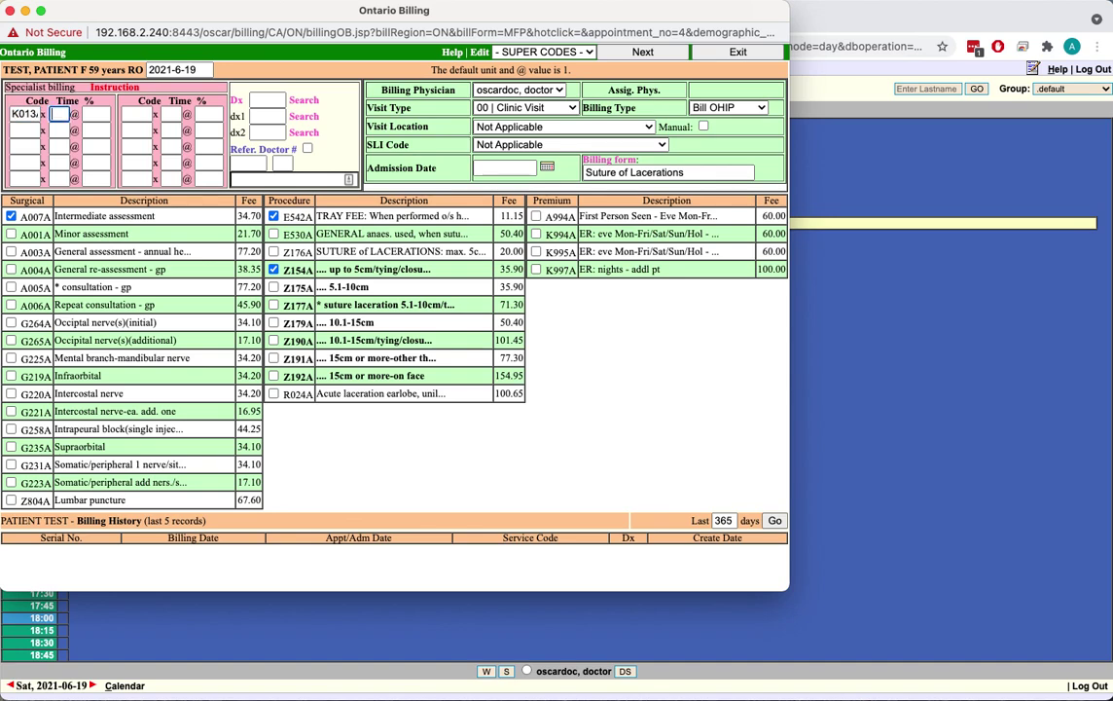
- Review the code, time and percentage fields of specialist billing, then view and close its instruction note
{"action": "left_click", "coordinate": [29, 113]}
{"action": "left_click", "coordinate": [60, 114]}
{"action": "left_click", "coordinate": [98, 113]}
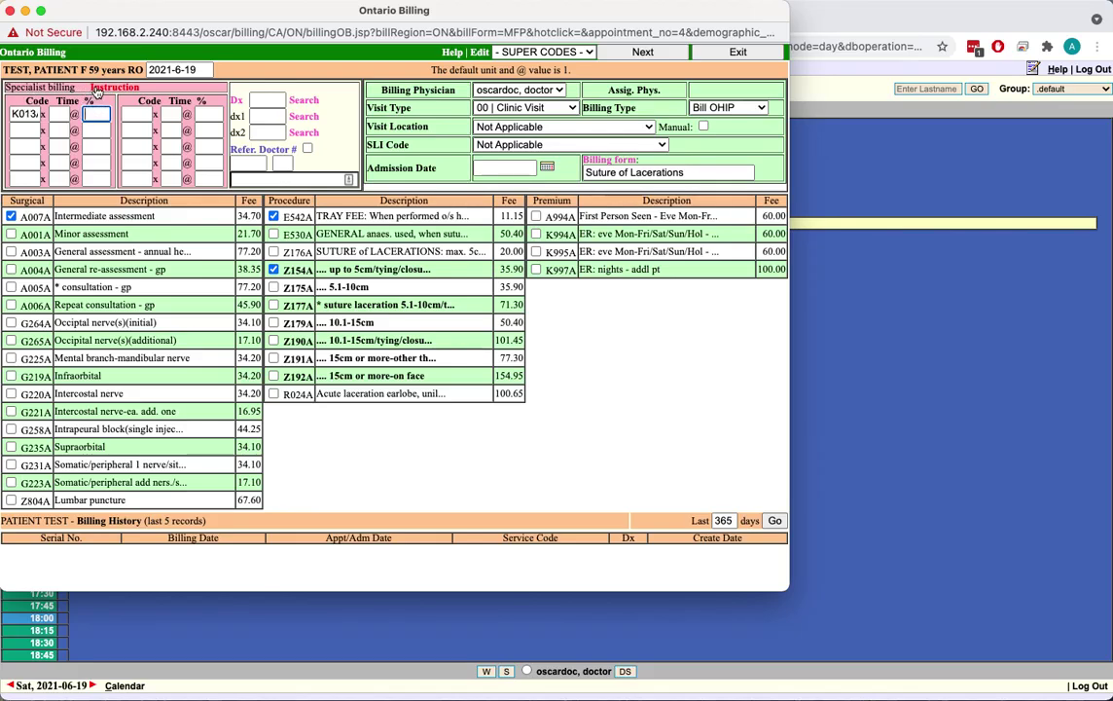
{"action": "mouse_move", "coordinate": [99, 90]}
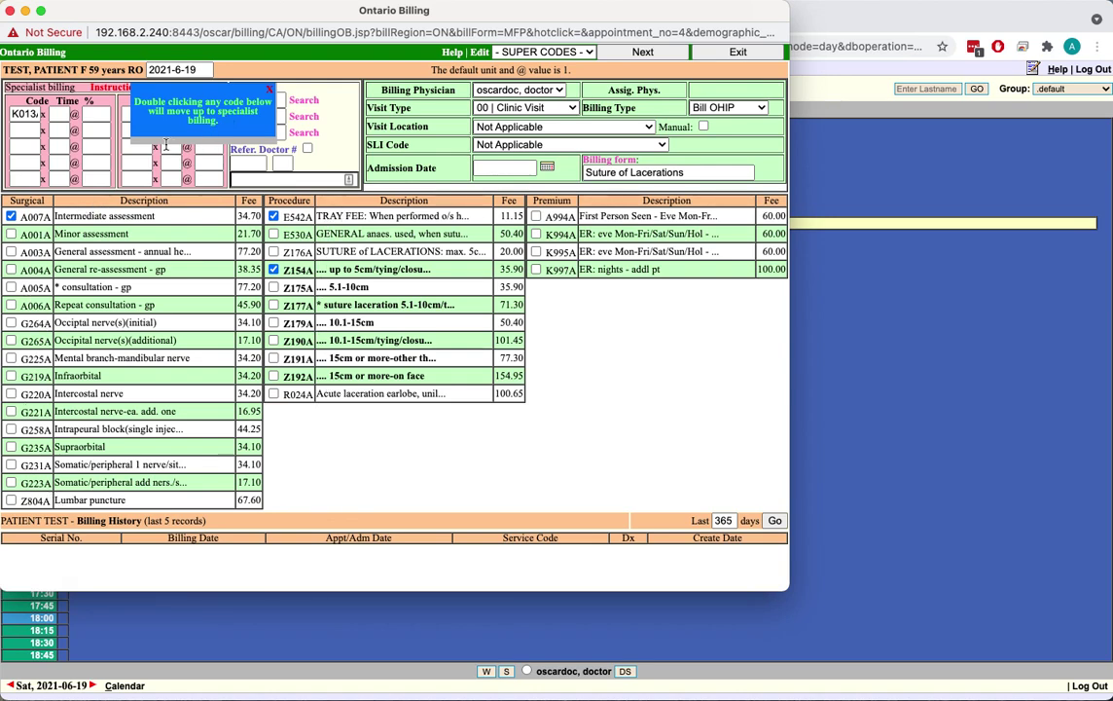
{"action": "left_click", "coordinate": [272, 94]}
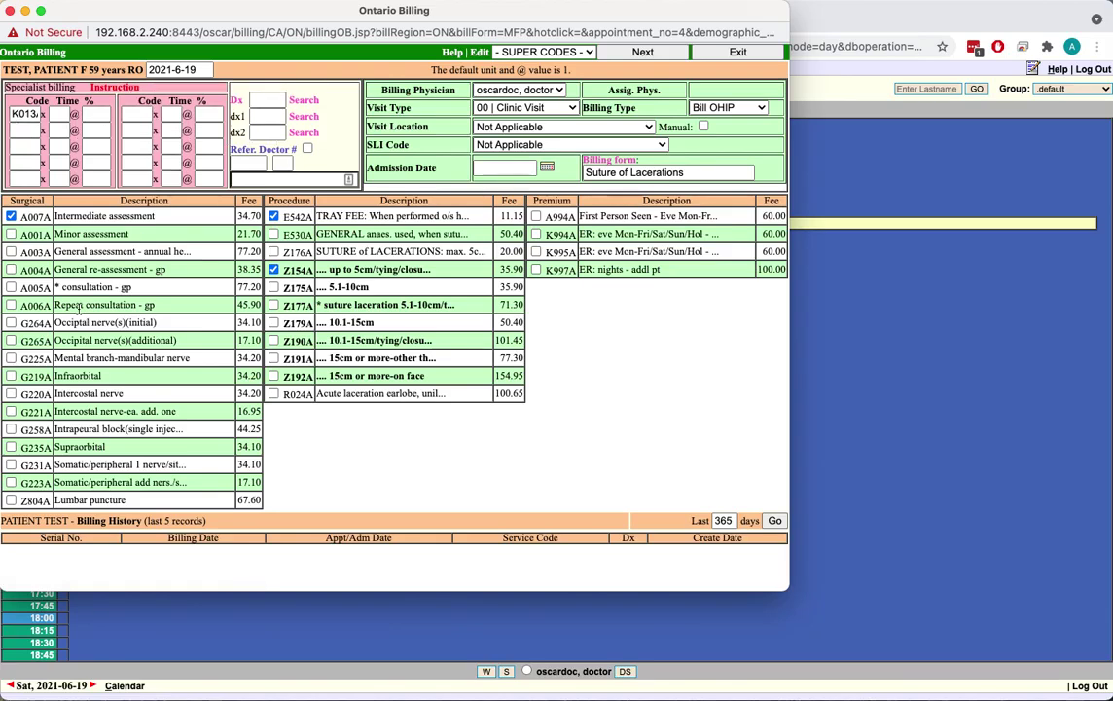
- Copy the General re-assessment code A004A from the service list into the second specialist billing row
{"action": "double_click", "coordinate": [36, 270]}
{"action": "left_click_drag", "start_coordinate": [32, 269], "coordinate": [43, 269]}
{"action": "left_click", "coordinate": [13, 133]}
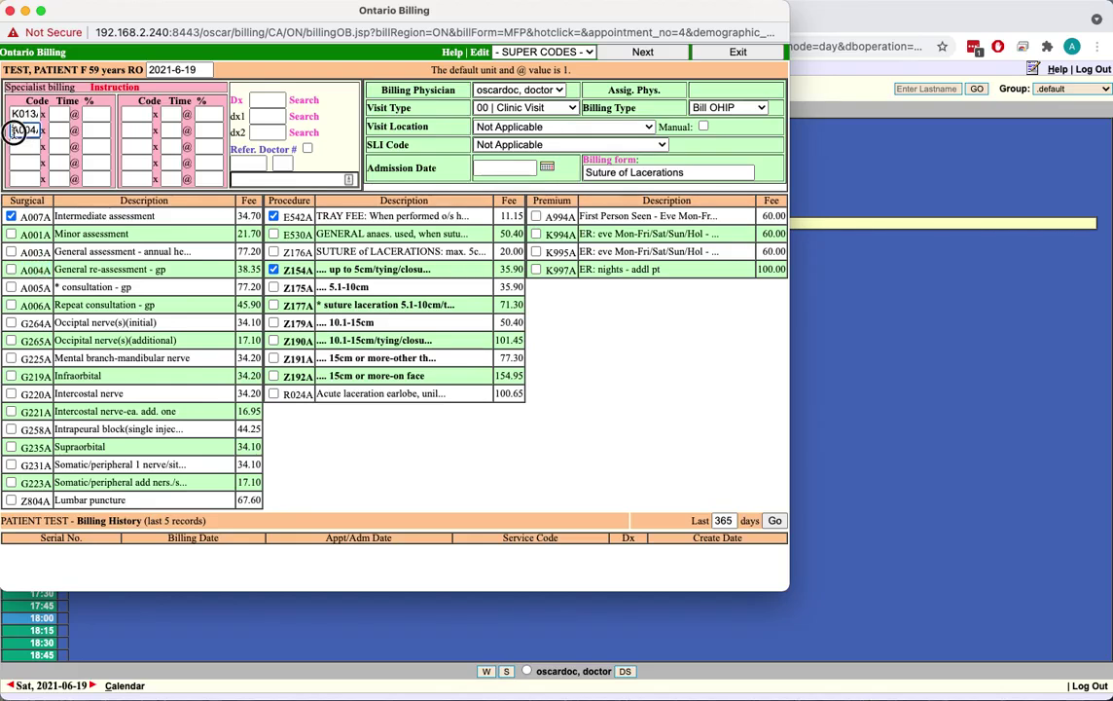
{"action": "left_click_drag", "start_coordinate": [14, 133], "coordinate": [65, 133]}
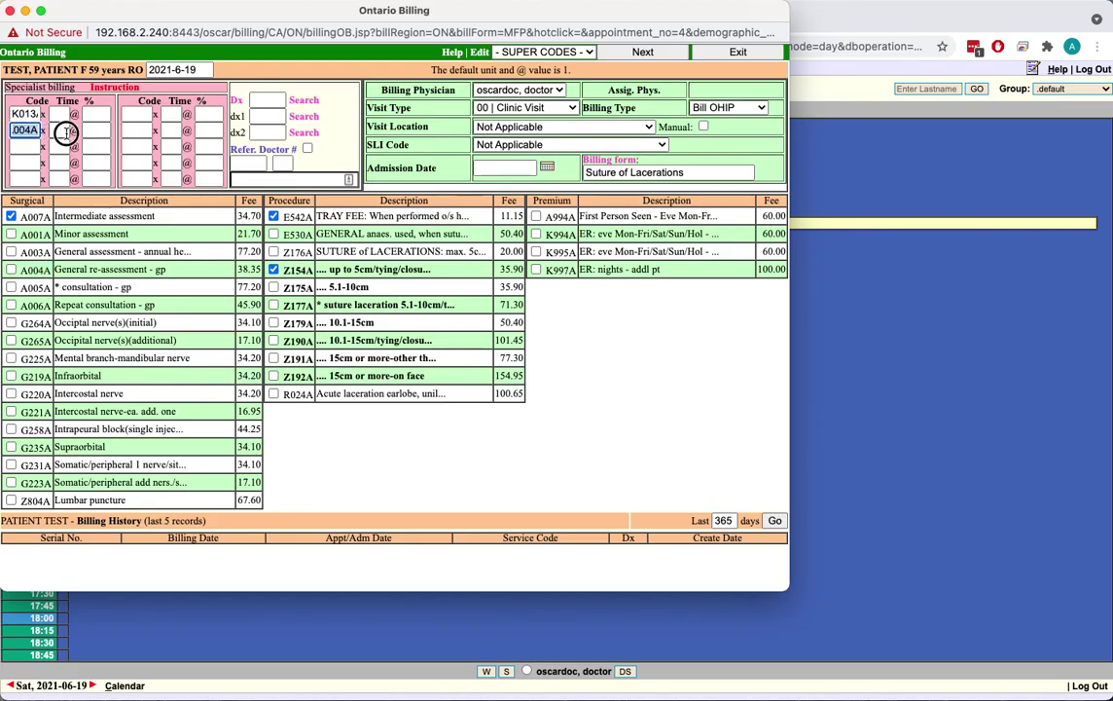
{"action": "left_click", "coordinate": [57, 144]}
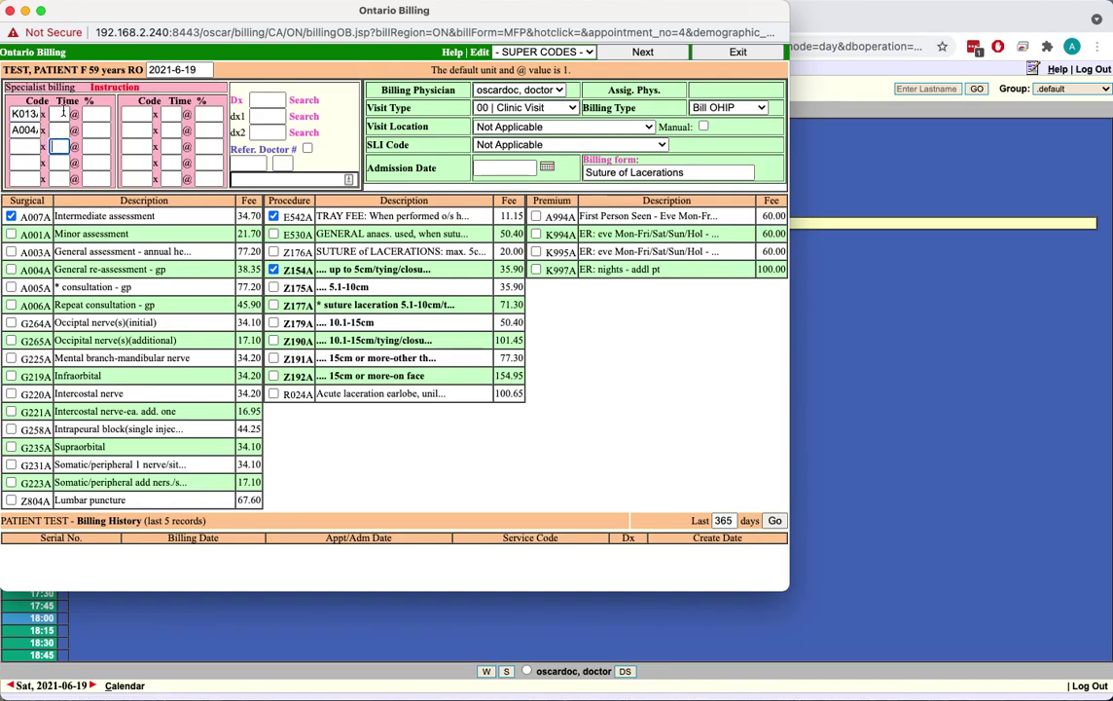
{"action": "left_click", "coordinate": [59, 130]}
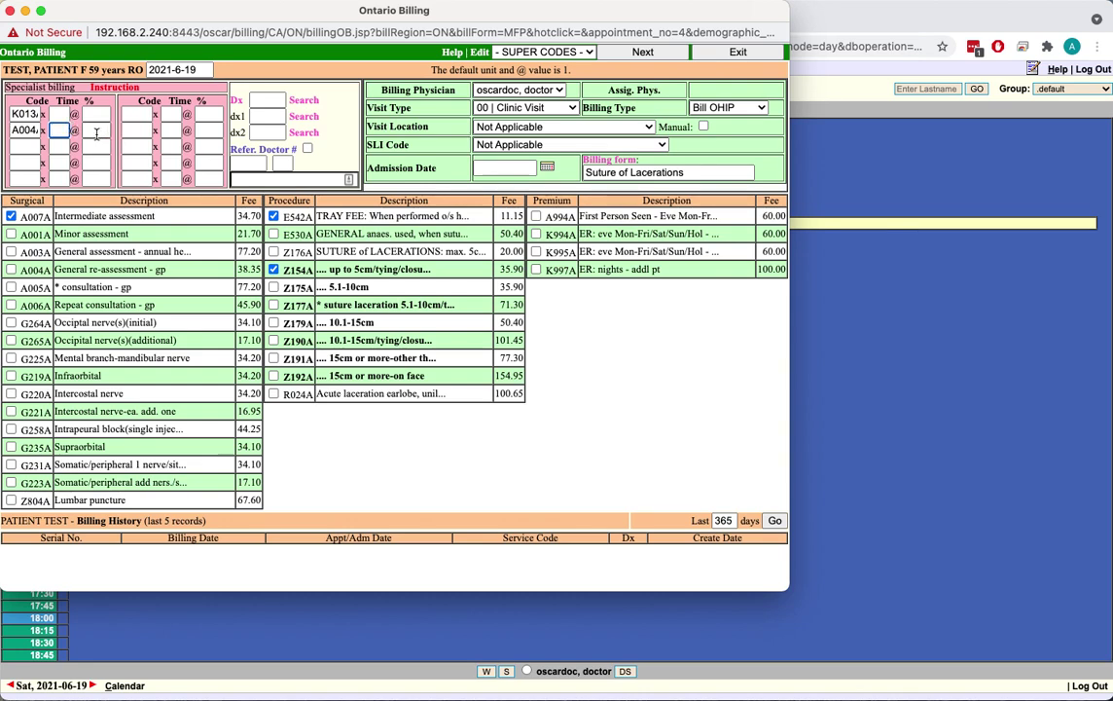
- Delete code A004A from the second specialist billing row
{"action": "double_click", "coordinate": [25, 129]}
{"action": "key", "text": "BackSpace"}
{"action": "left_click", "coordinate": [74, 129]}
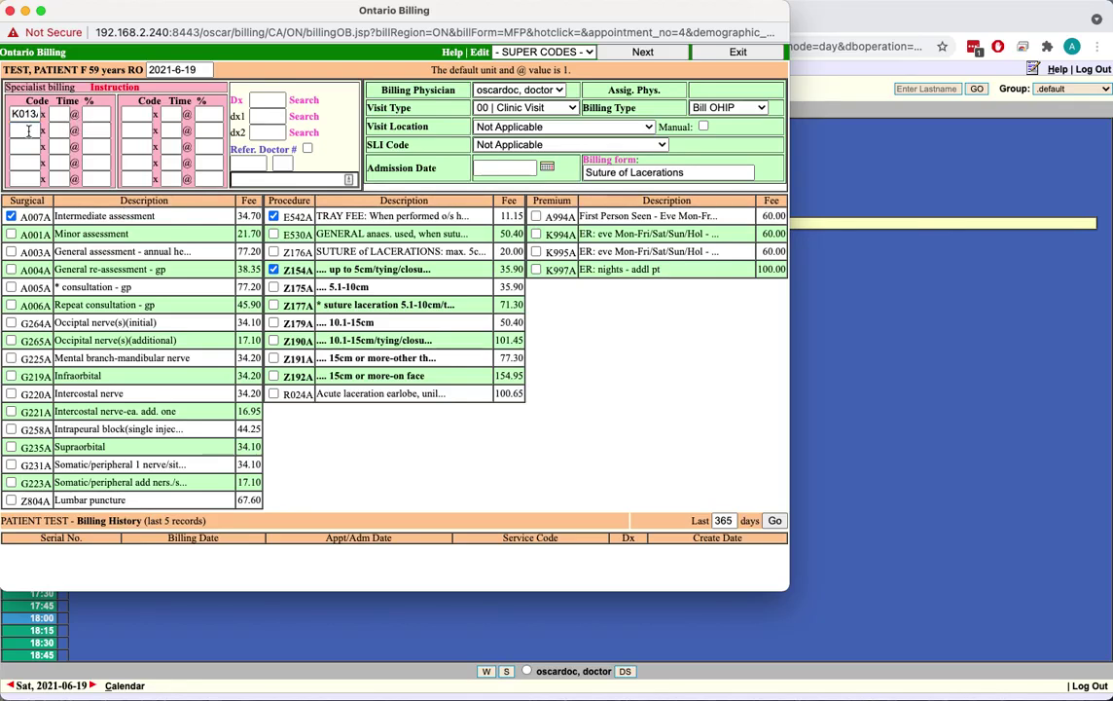
- Search the service codes for "lace" from the second specialist billing row and browse the matches
{"action": "left_click", "coordinate": [29, 130]}
{"action": "type", "text": "lace"}
{"action": "key", "text": "Return"}
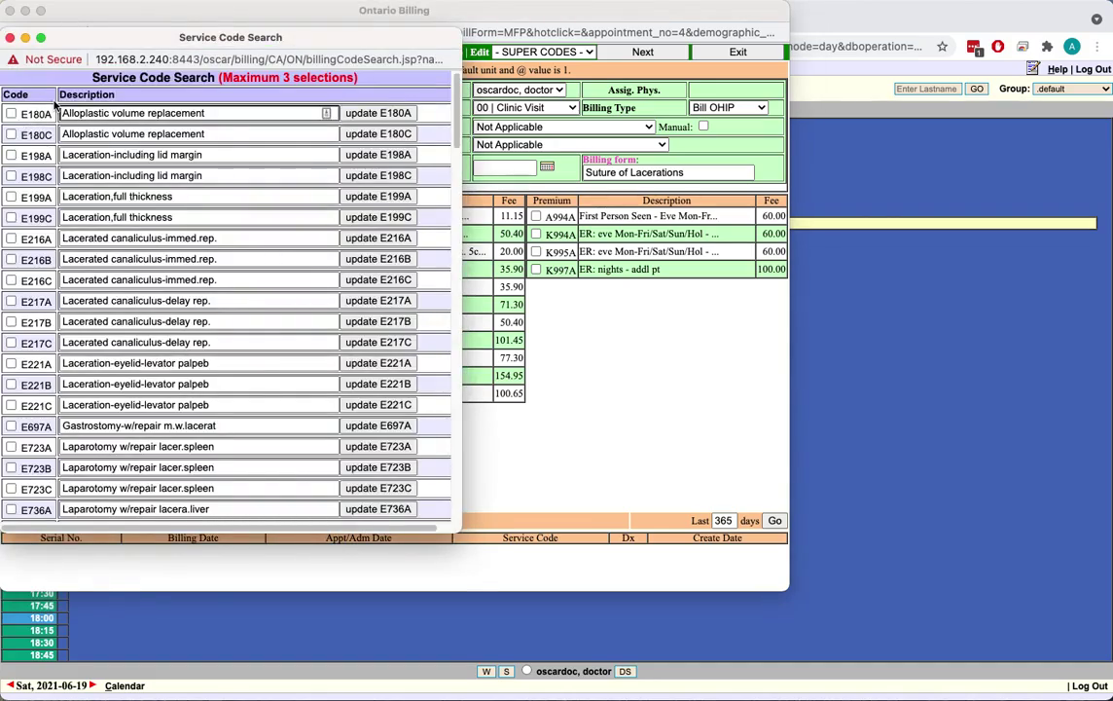
{"action": "scroll", "coordinate": [32, 113], "scroll_direction": "down", "scroll_amount": 20}
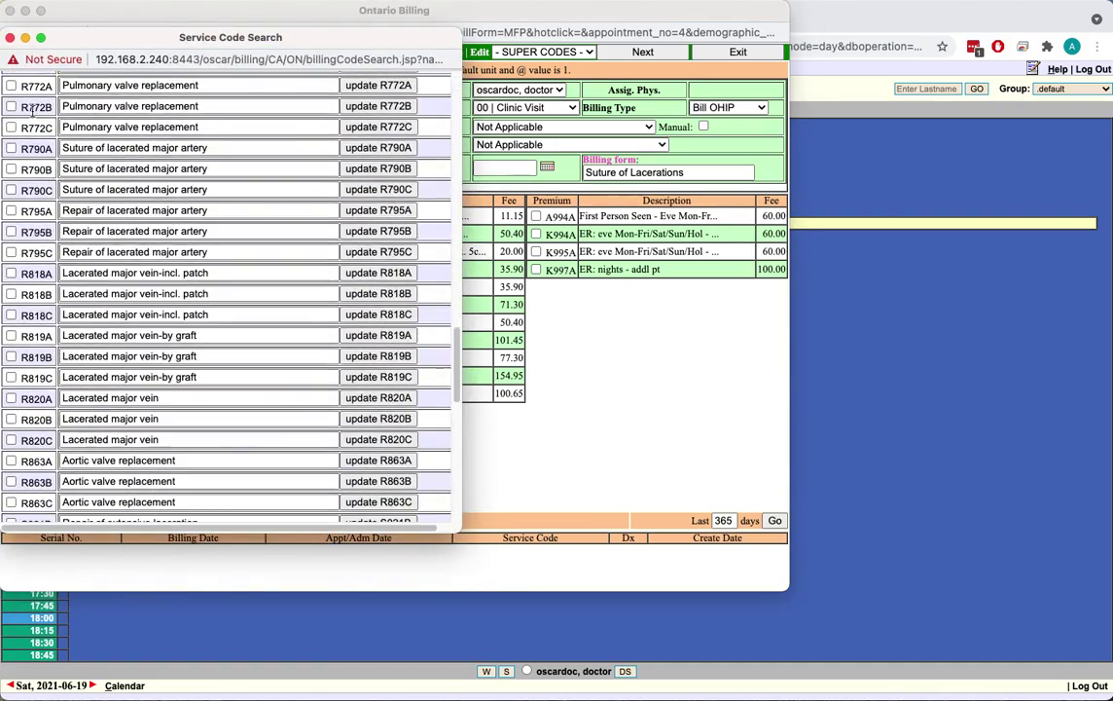
{"action": "scroll", "coordinate": [32, 111], "scroll_direction": "up", "scroll_amount": 20}
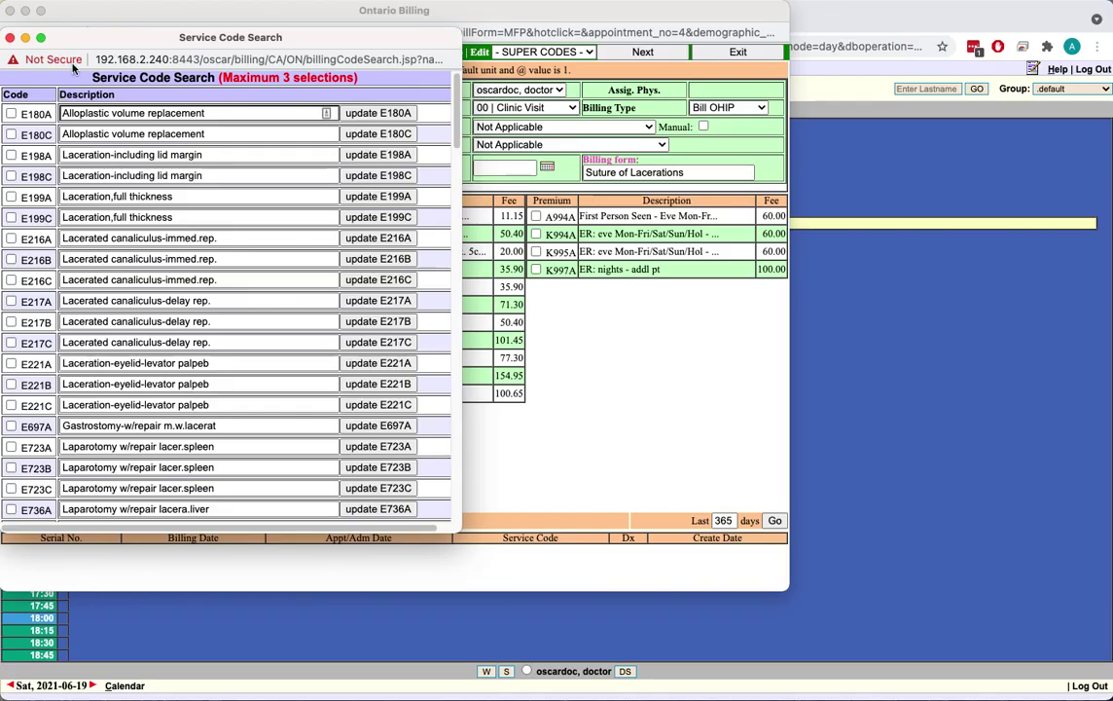
{"action": "left_click_drag", "start_coordinate": [78, 39], "coordinate": [214, 40]}
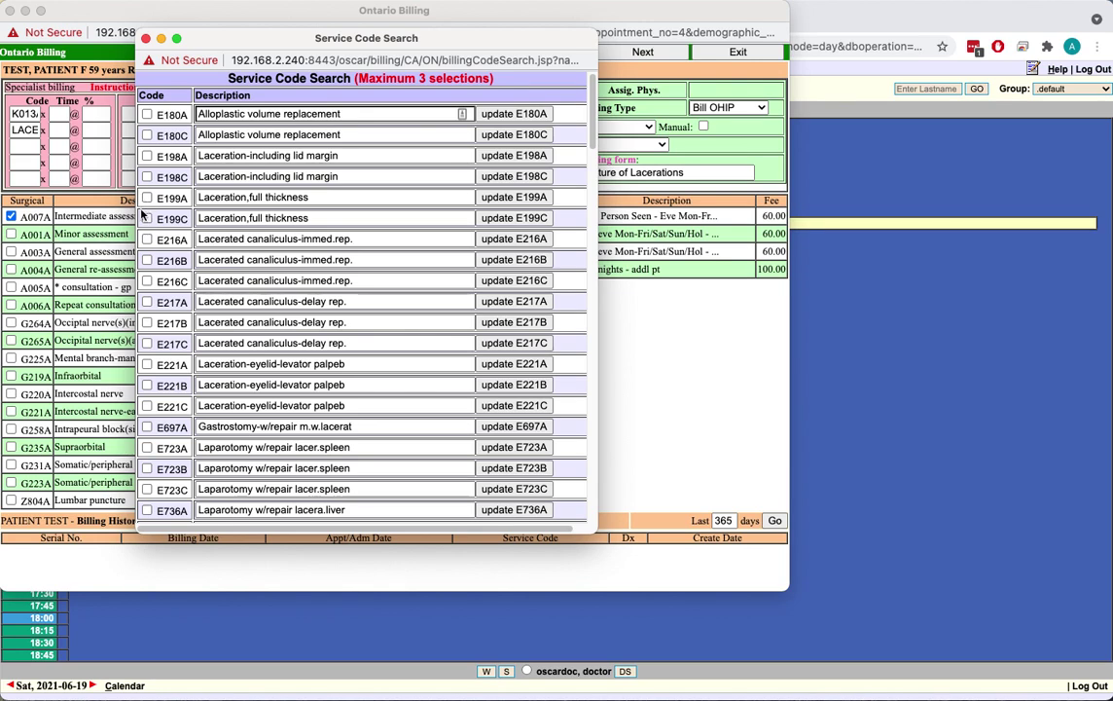
- Select code E723C, Laparotomy w/repair lacer.spleen, in the service code search and confirm the selection
{"action": "left_click", "coordinate": [146, 490]}
{"action": "left_click_drag", "start_coordinate": [591, 111], "coordinate": [499, 480]}
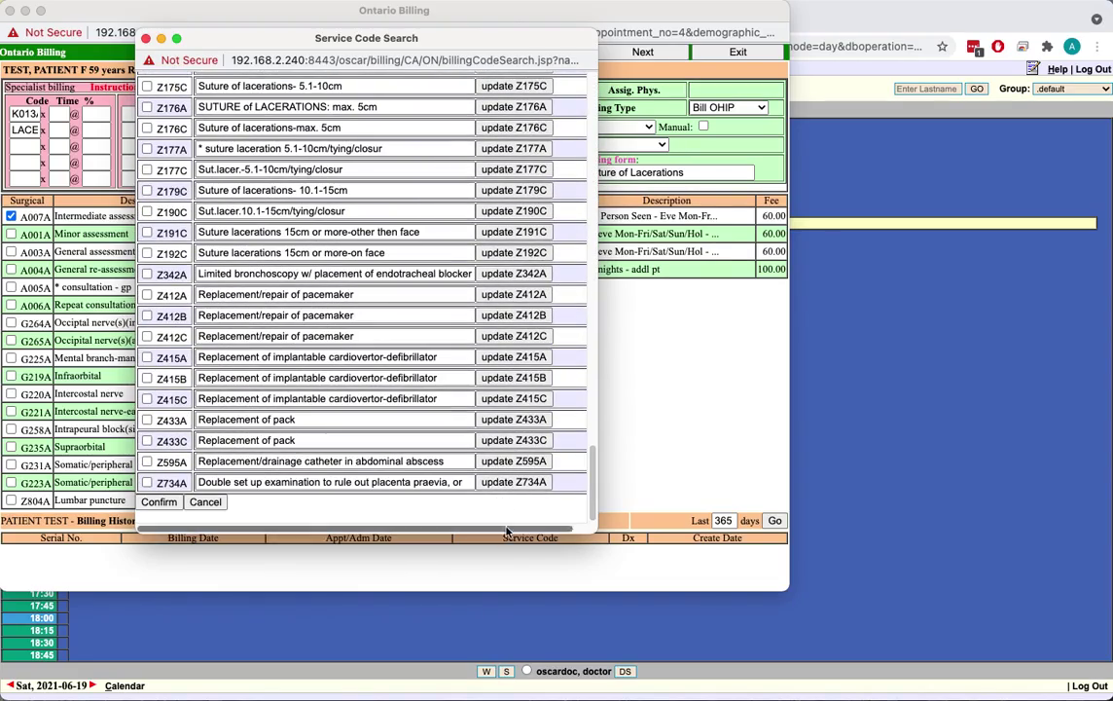
{"action": "left_click", "coordinate": [160, 502]}
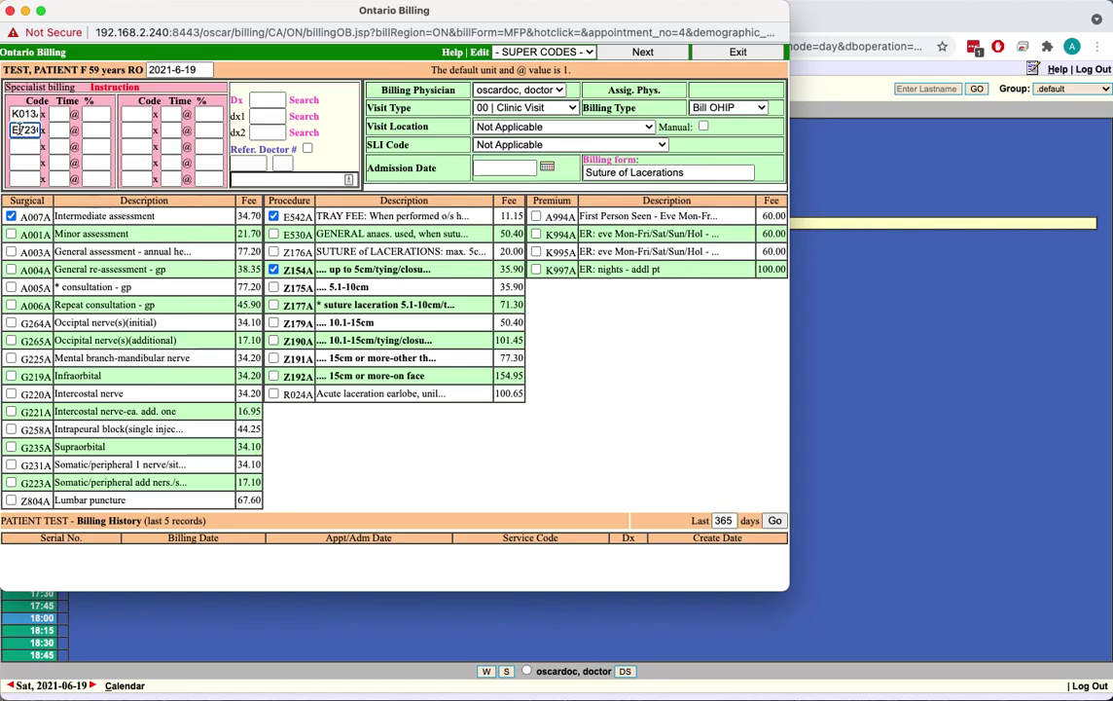
- Delete codes E723C and K013A from the specialist billing rows
{"action": "double_click", "coordinate": [25, 130]}
{"action": "key", "text": "BackSpace"}
{"action": "left_click", "coordinate": [12, 114]}
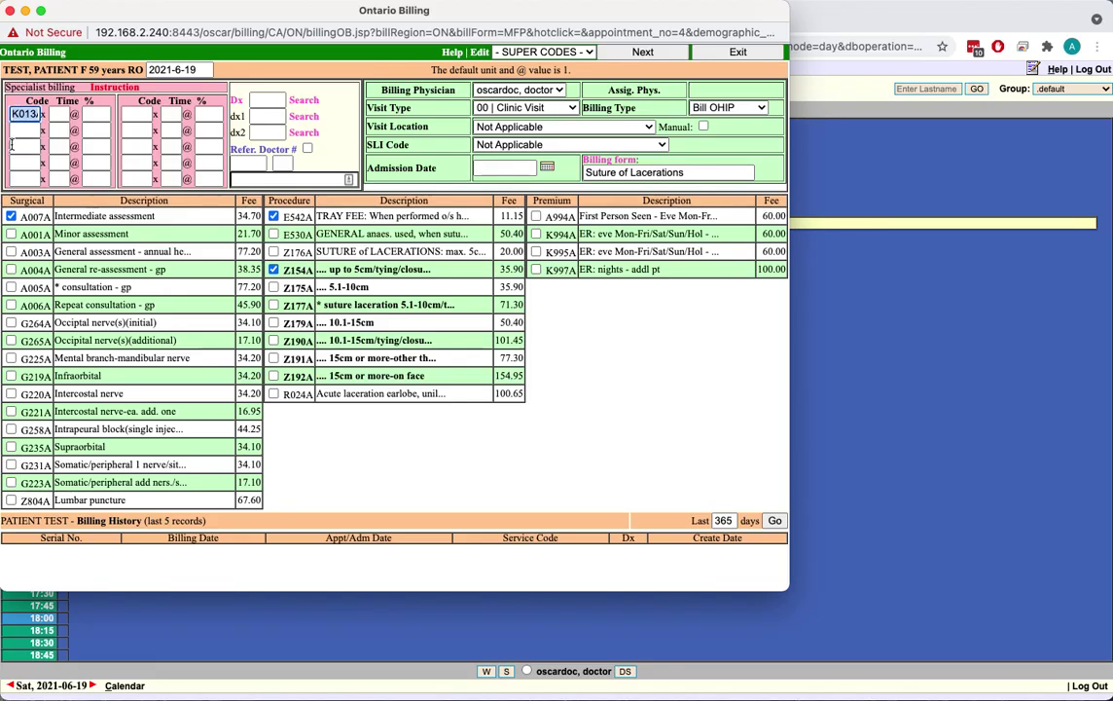
{"action": "key", "text": "BackSpace"}
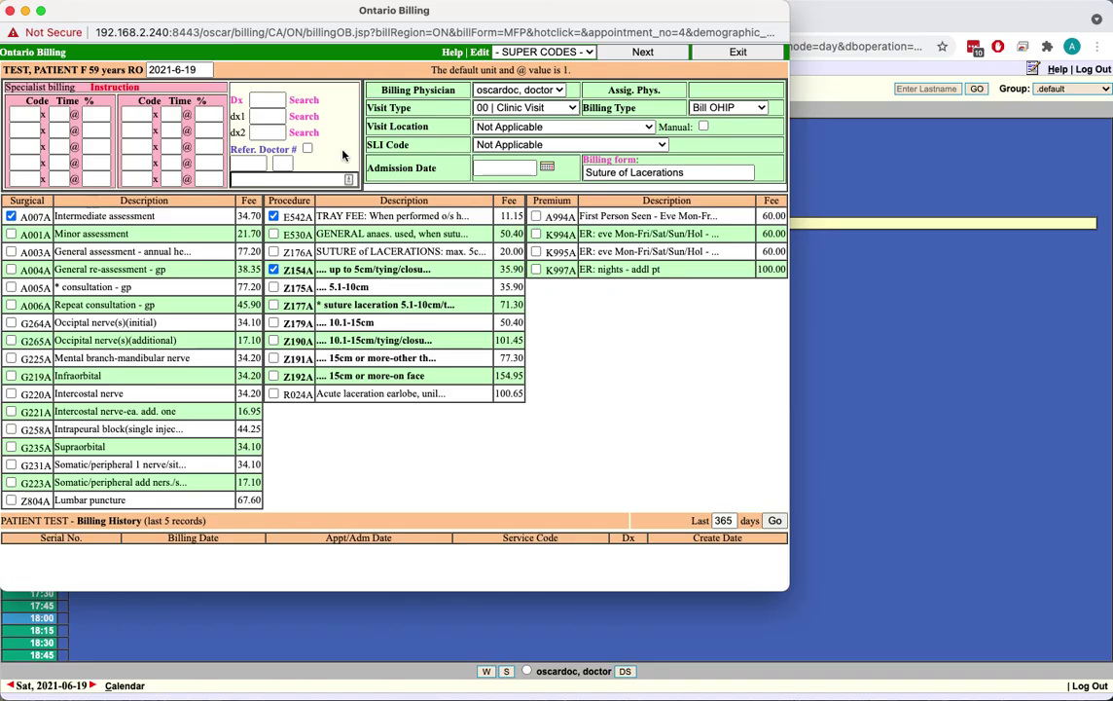
- Enter diagnosis code 461 in the main Dx field
{"action": "left_click", "coordinate": [263, 99]}
{"action": "type", "text": "461"}
{"action": "left_click", "coordinate": [316, 86]}
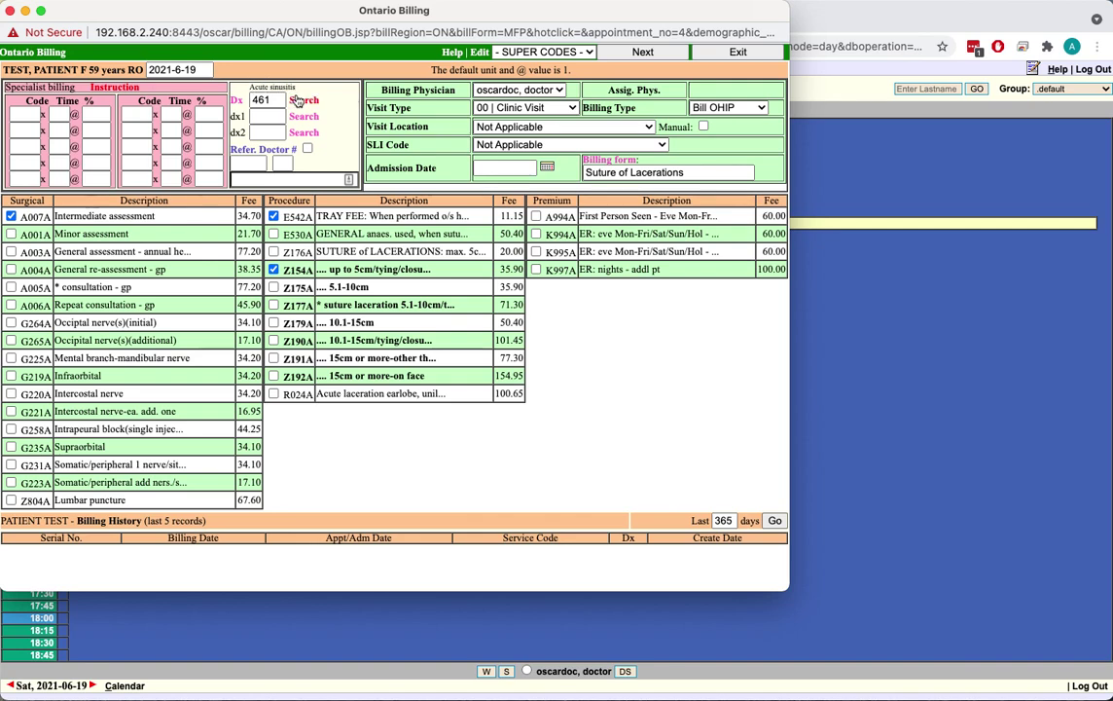
- Try to look up a diagnosis by entering "siun" in the main Dx field and opening the diagnostic code search
{"action": "double_click", "coordinate": [259, 100]}
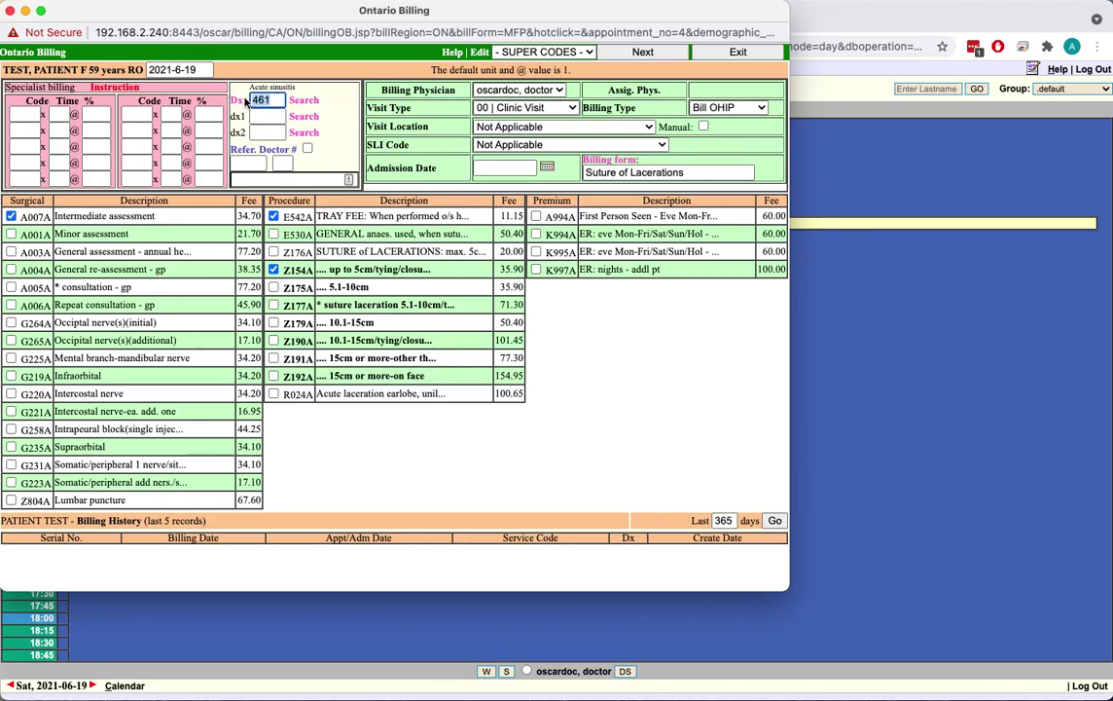
{"action": "key", "text": "BackSpace"}
{"action": "left_click", "coordinate": [321, 98]}
{"action": "left_click", "coordinate": [276, 95]}
{"action": "type", "text": "si"}
{"action": "type", "text": "un"}
{"action": "double_click", "coordinate": [266, 100]}
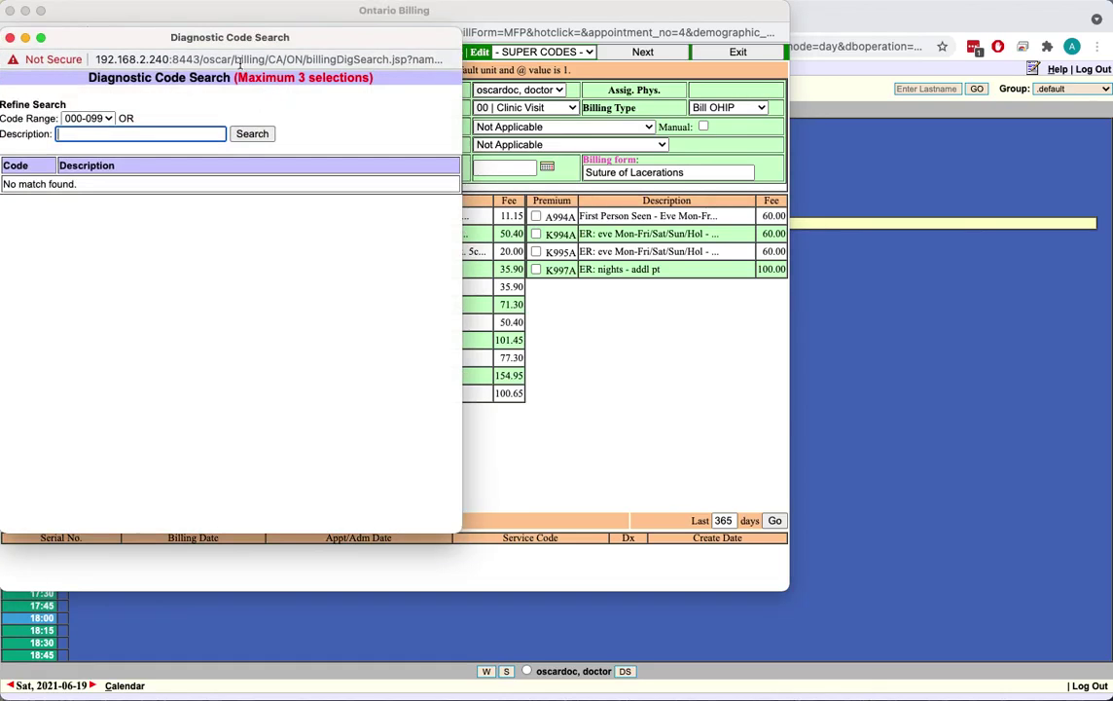
{"action": "left_click_drag", "start_coordinate": [231, 41], "coordinate": [325, 139]}
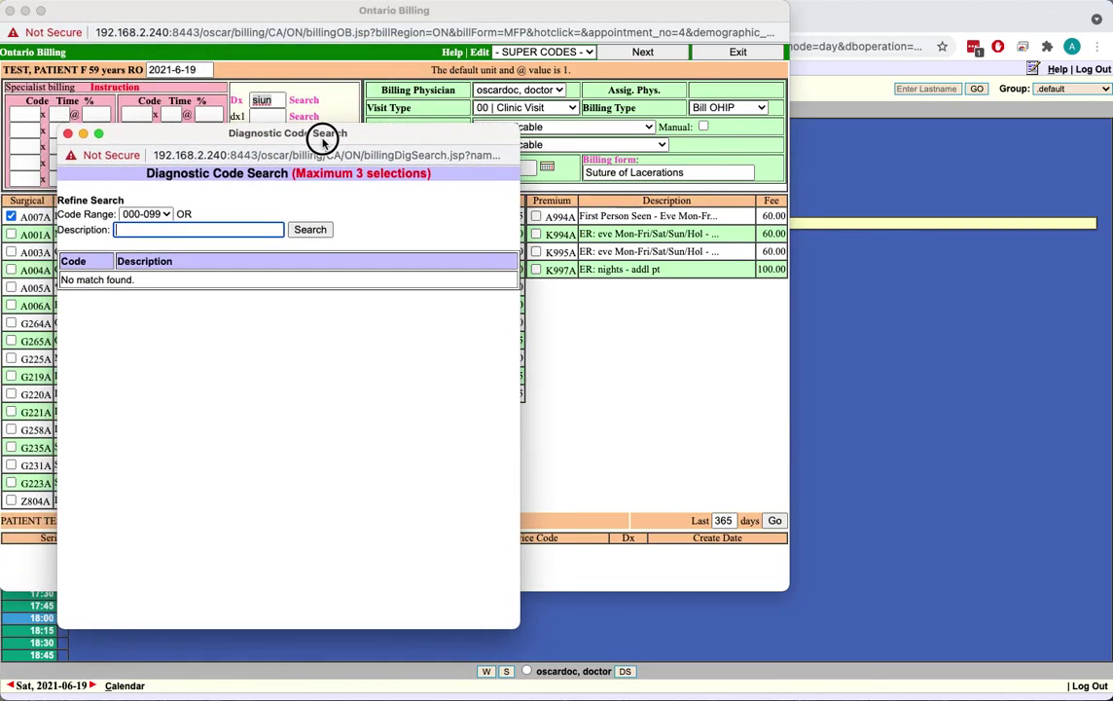
{"action": "left_click", "coordinate": [68, 133]}
- Search the diagnostic codes for "hyper" and select 401, Essential, benign hypertension, HTN, as the main diagnosis
{"action": "double_click", "coordinate": [264, 100]}
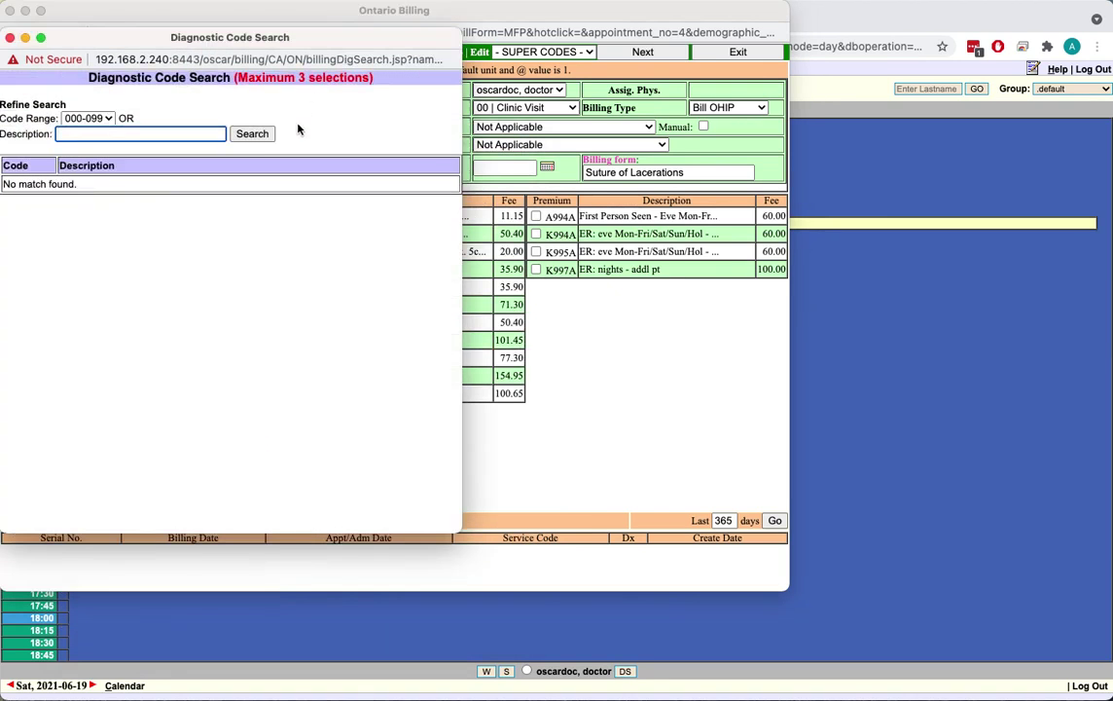
{"action": "left_click_drag", "start_coordinate": [271, 44], "coordinate": [584, 80]}
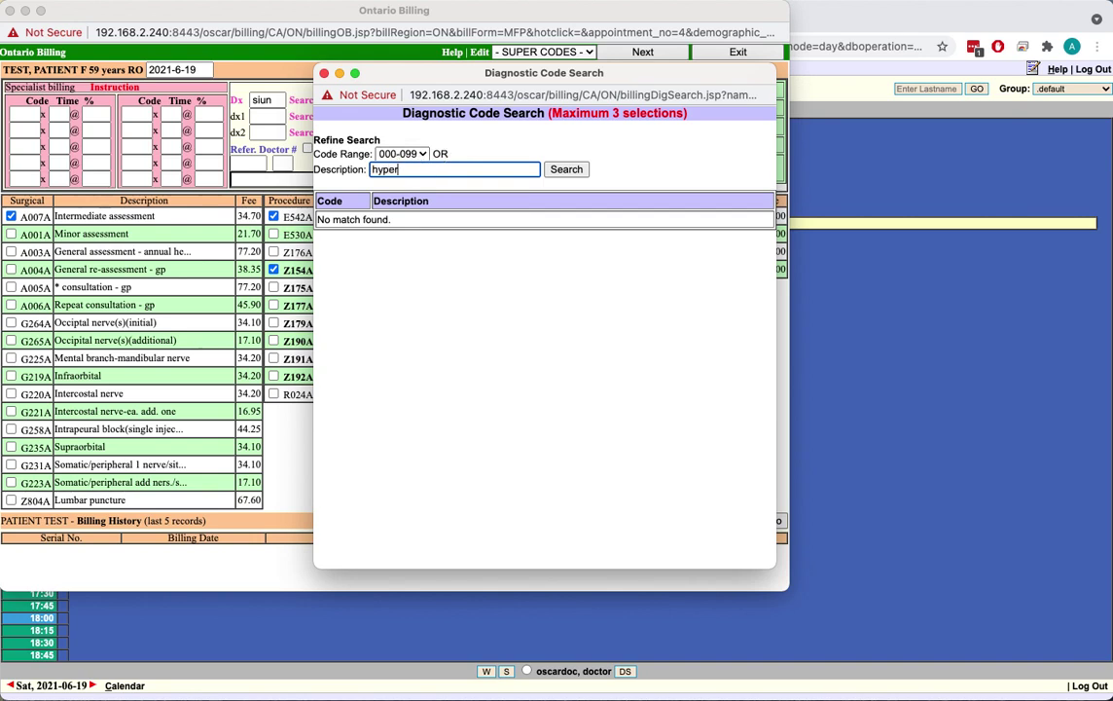
{"action": "left_click", "coordinate": [564, 170]}
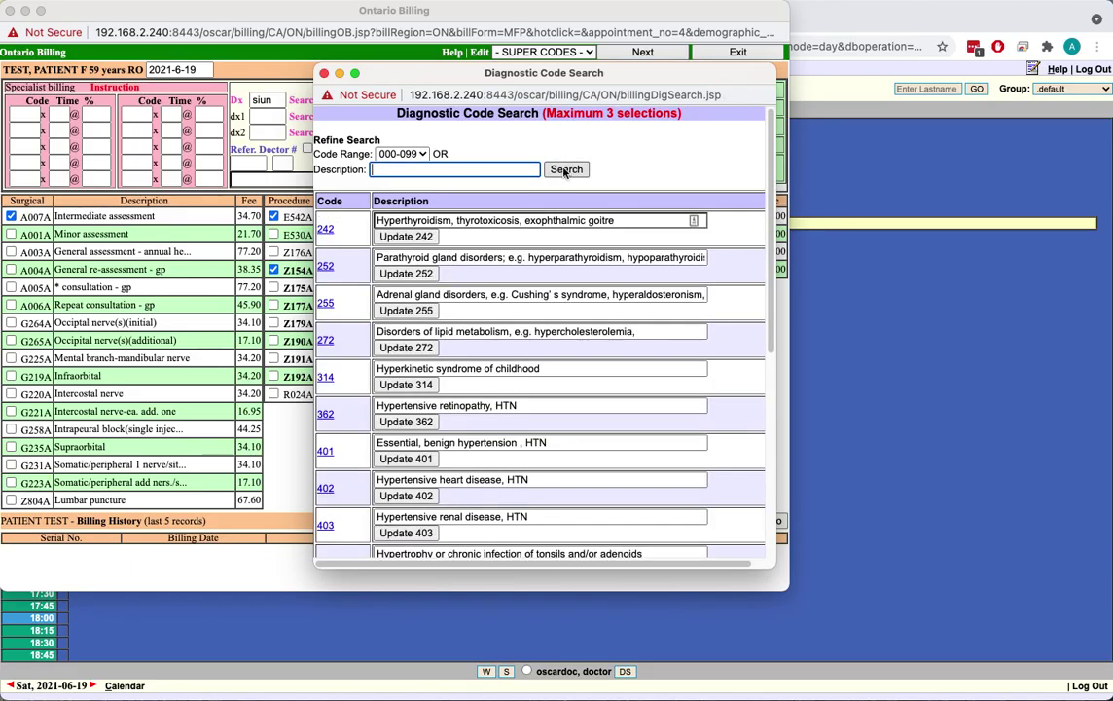
{"action": "scroll", "coordinate": [570, 168], "scroll_direction": "down", "scroll_amount": 5}
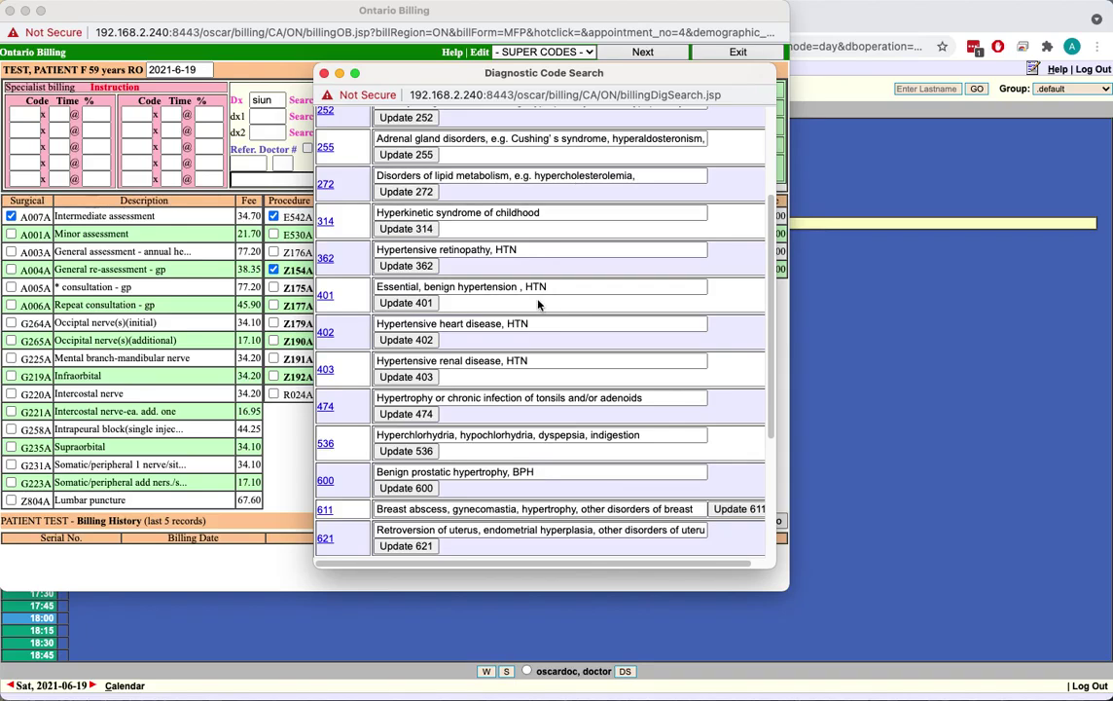
{"action": "left_click", "coordinate": [326, 294]}
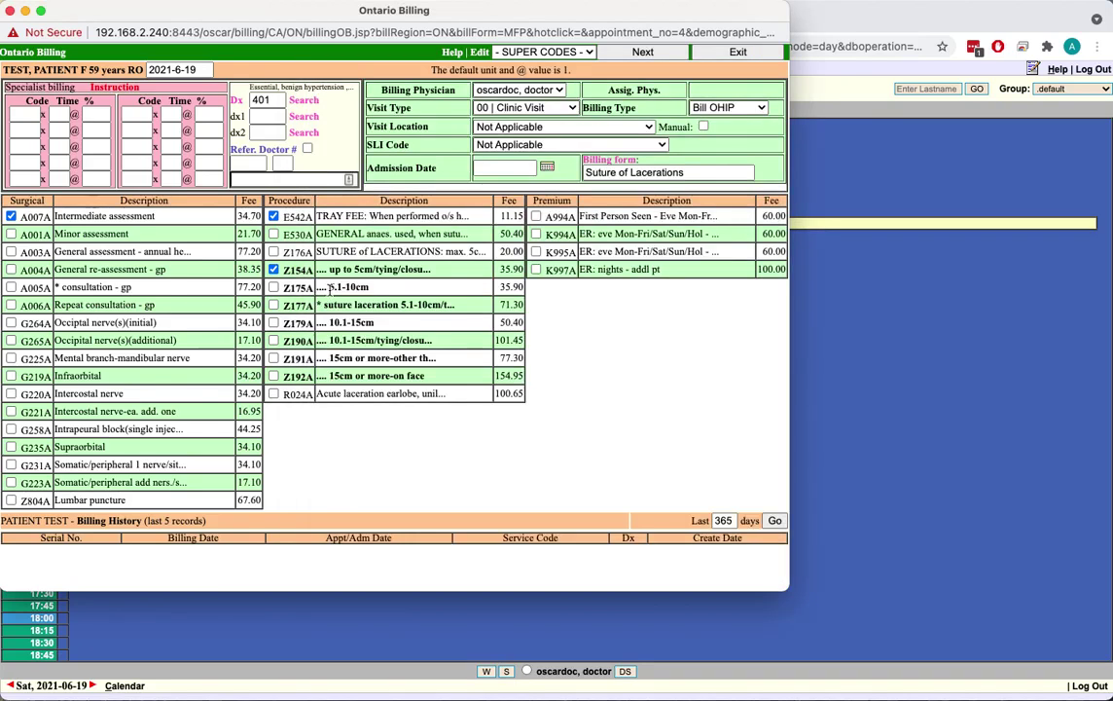
- Replace the main Dx code with 461
{"action": "double_click", "coordinate": [267, 101]}
{"action": "key", "text": "BackSpace"}
{"action": "left_click", "coordinate": [276, 99]}
{"action": "type", "text": "461"}
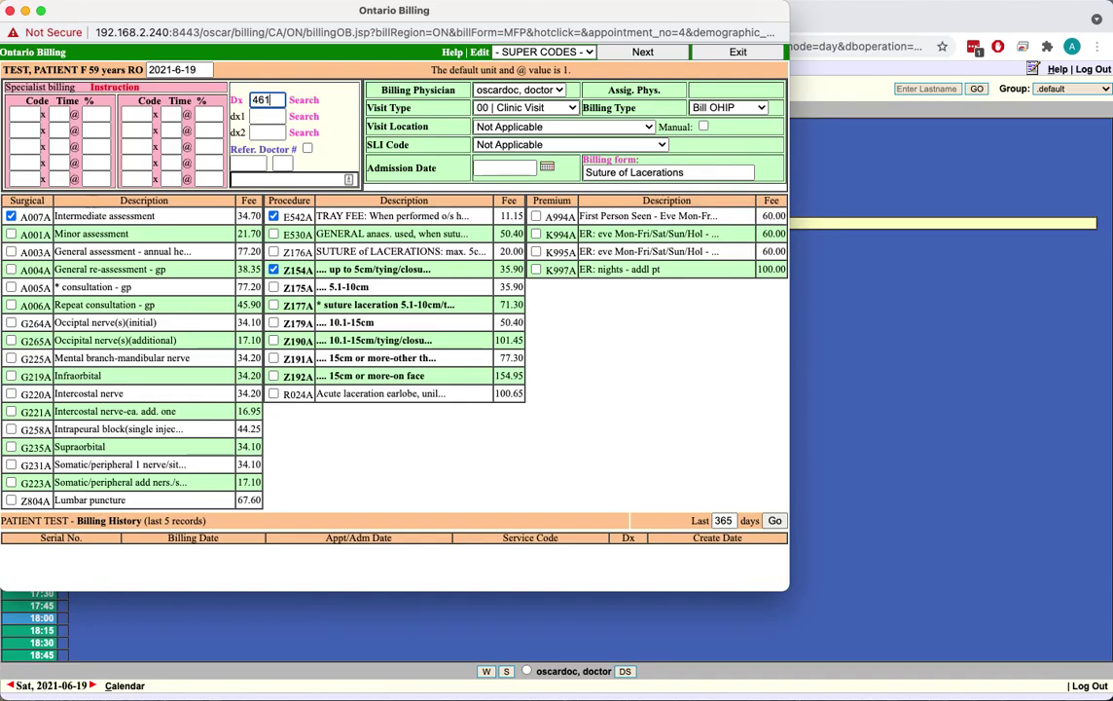
{"action": "left_click", "coordinate": [340, 106]}
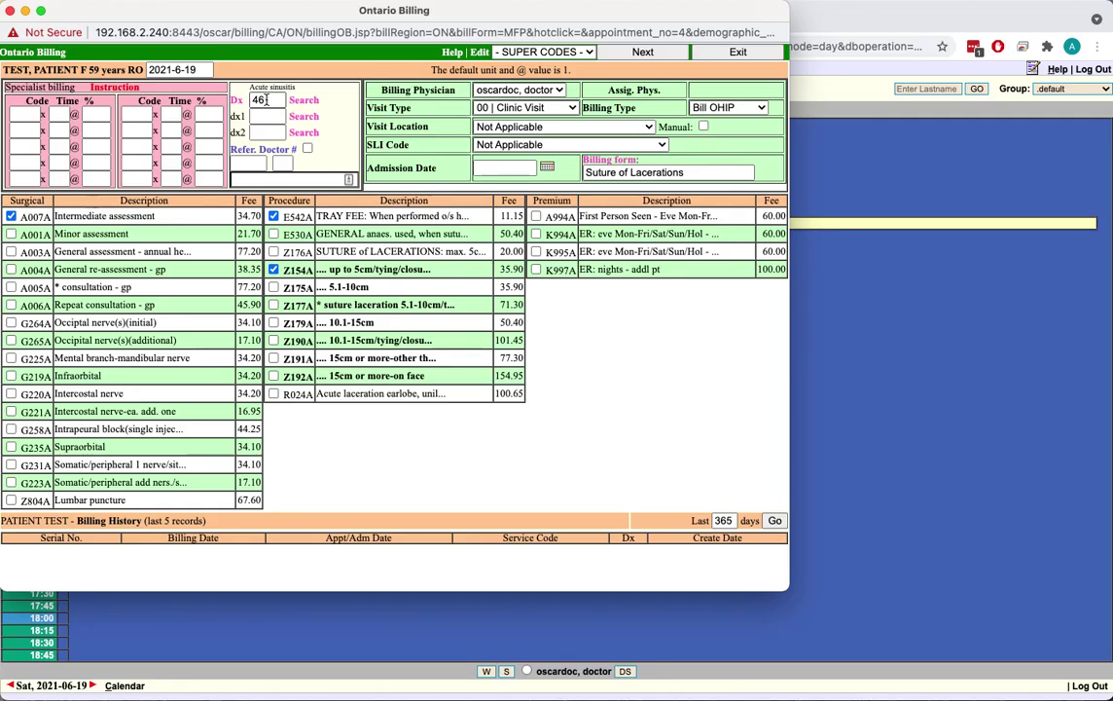
- Fill in the patient's referring doctor with the Refer. Doctor # option, and clear it again
{"action": "left_click", "coordinate": [307, 148]}
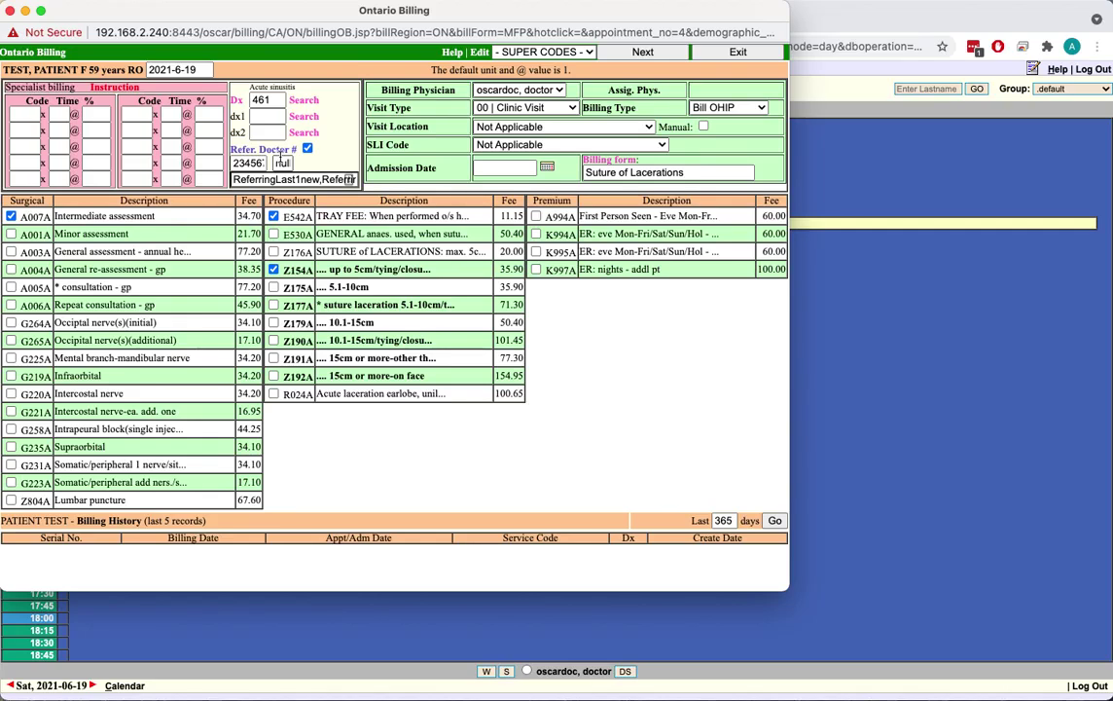
{"action": "left_click", "coordinate": [307, 149]}
{"action": "left_click", "coordinate": [307, 149]}
{"action": "left_click", "coordinate": [307, 149]}
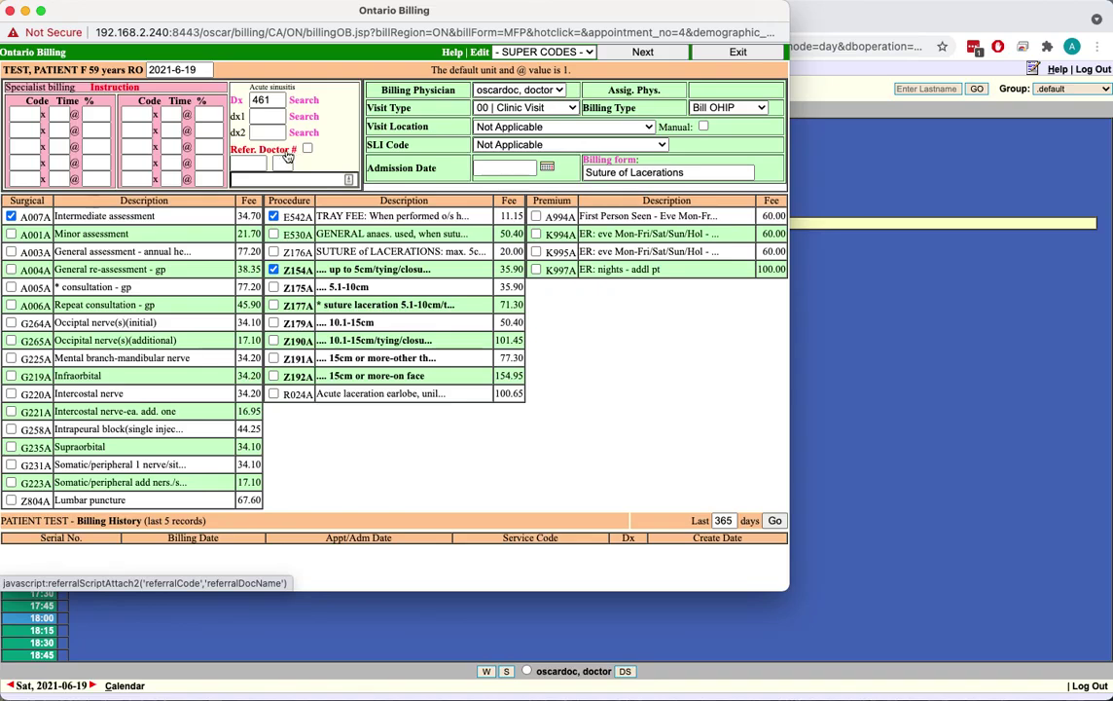
- Open the referral doctor search and select the Cardiology specialist as the bill's referring doctor
{"action": "left_click", "coordinate": [292, 151]}
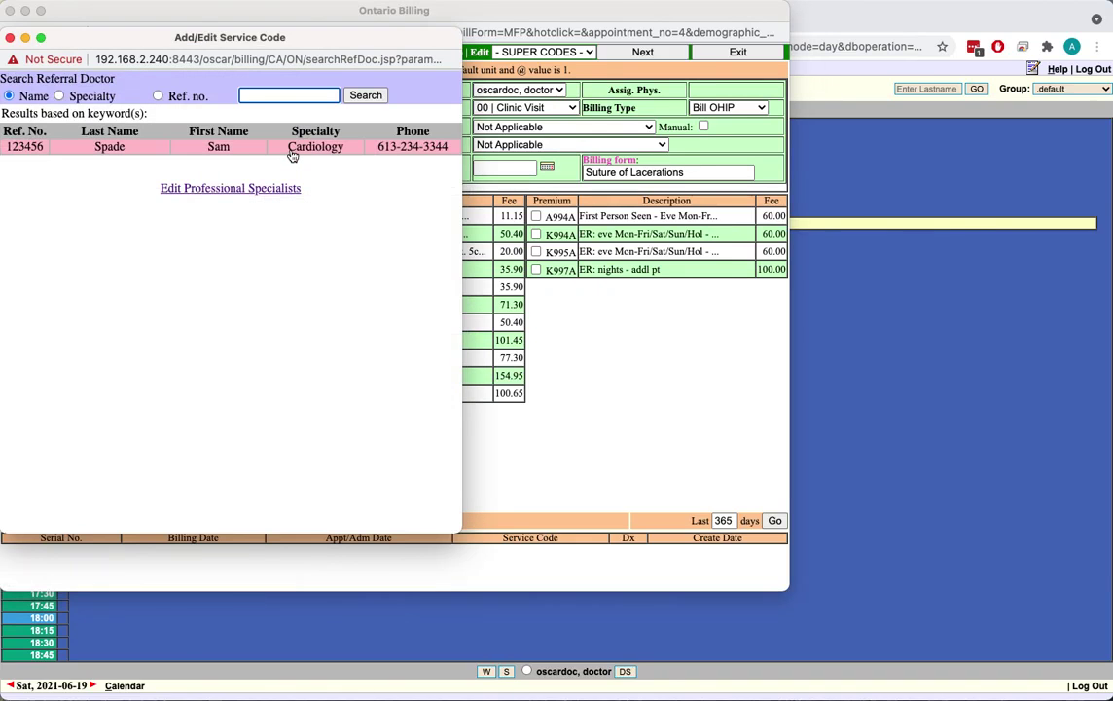
{"action": "left_click_drag", "start_coordinate": [223, 38], "coordinate": [554, 47]}
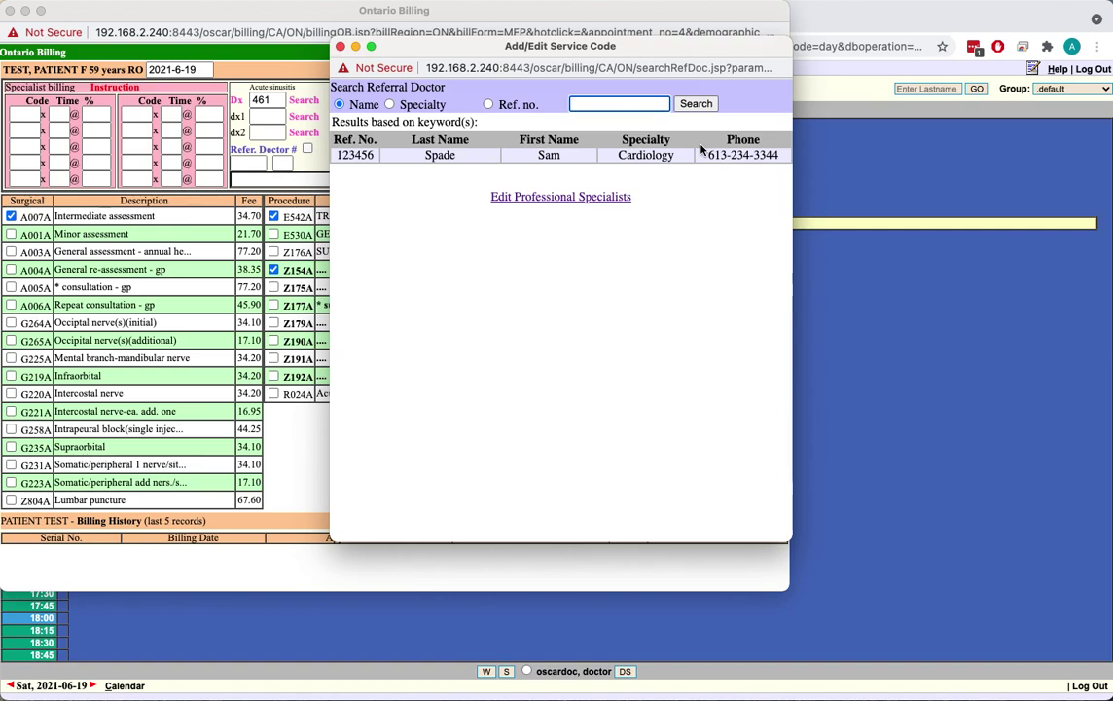
{"action": "left_click", "coordinate": [566, 153]}
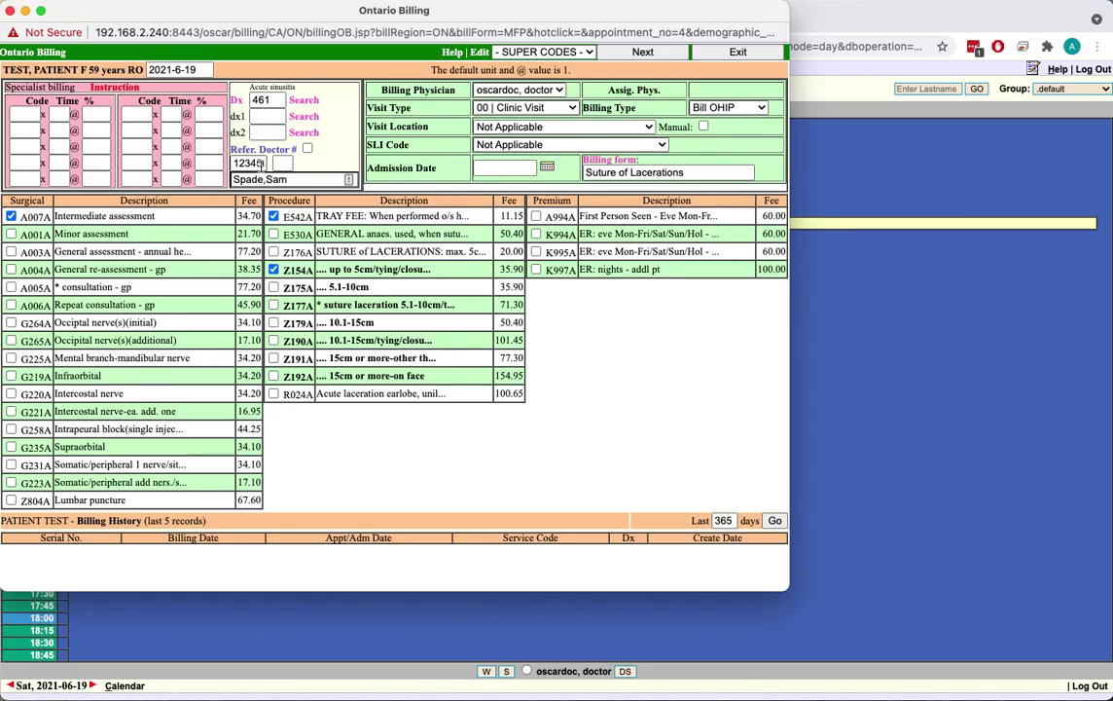
{"action": "left_click", "coordinate": [337, 154]}
- Review the available choices for Billing Physician and Billing Type
{"action": "left_click", "coordinate": [509, 86]}
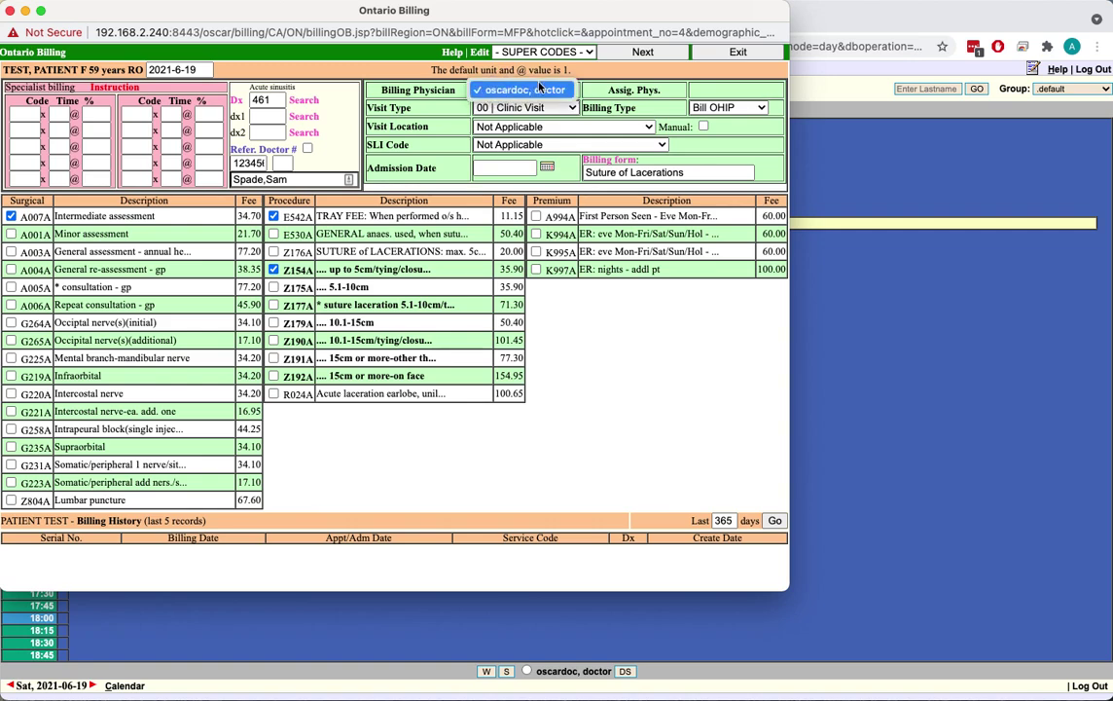
{"action": "left_click", "coordinate": [538, 89]}
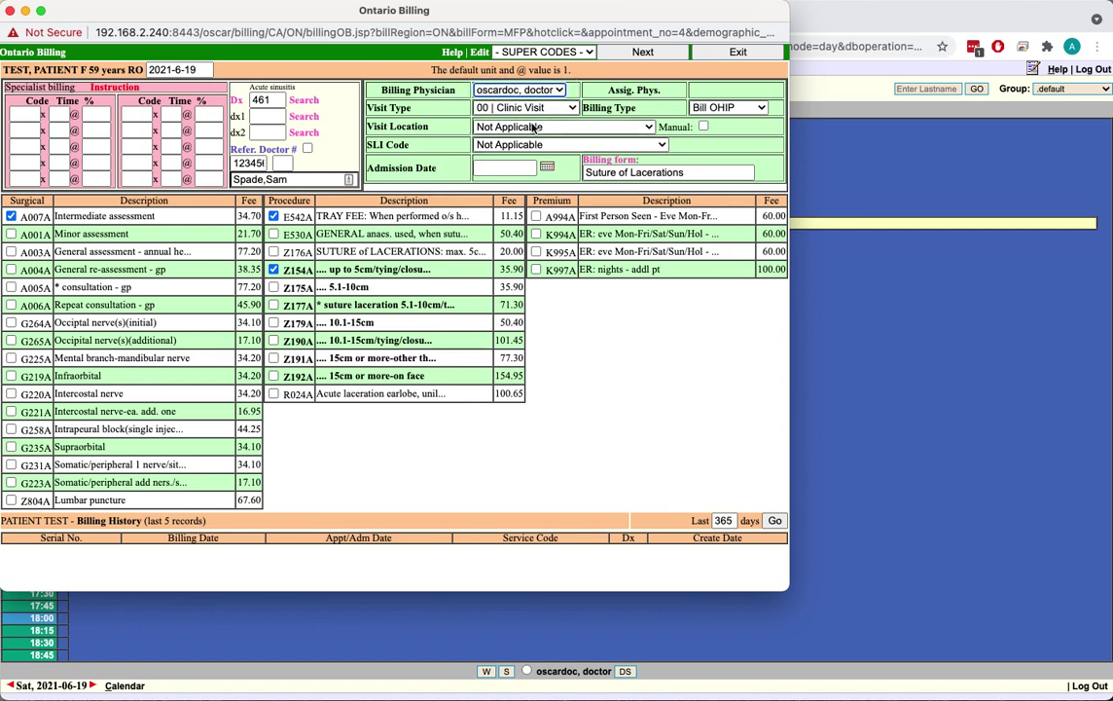
{"action": "left_click", "coordinate": [491, 90]}
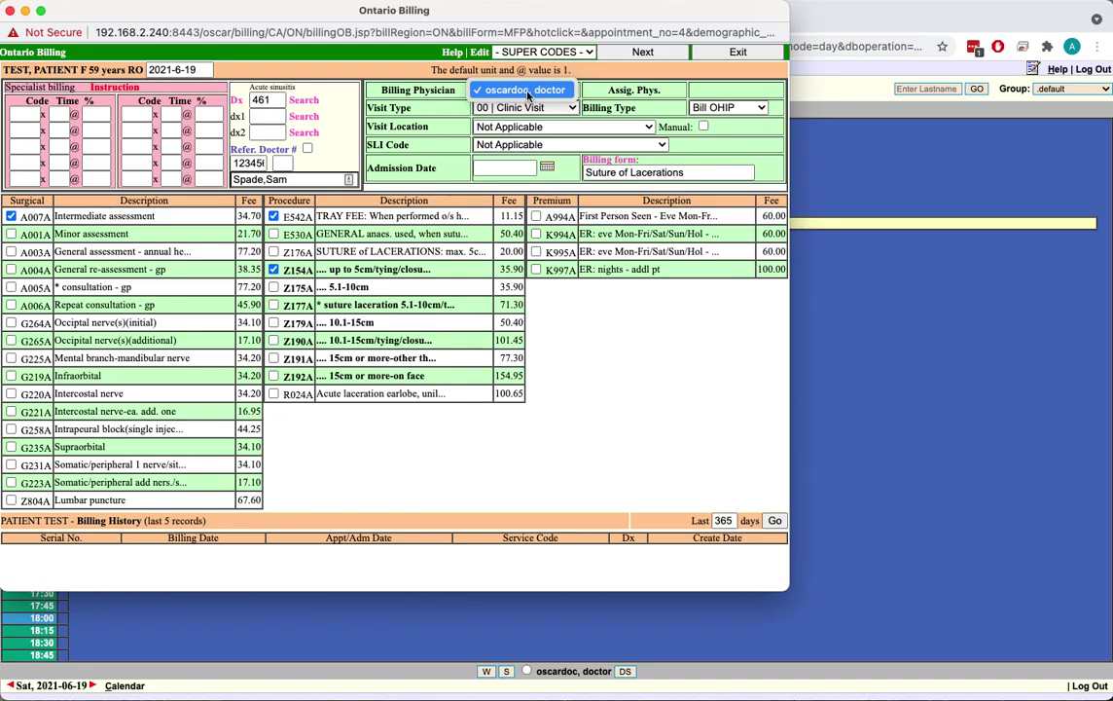
{"action": "left_click", "coordinate": [526, 91]}
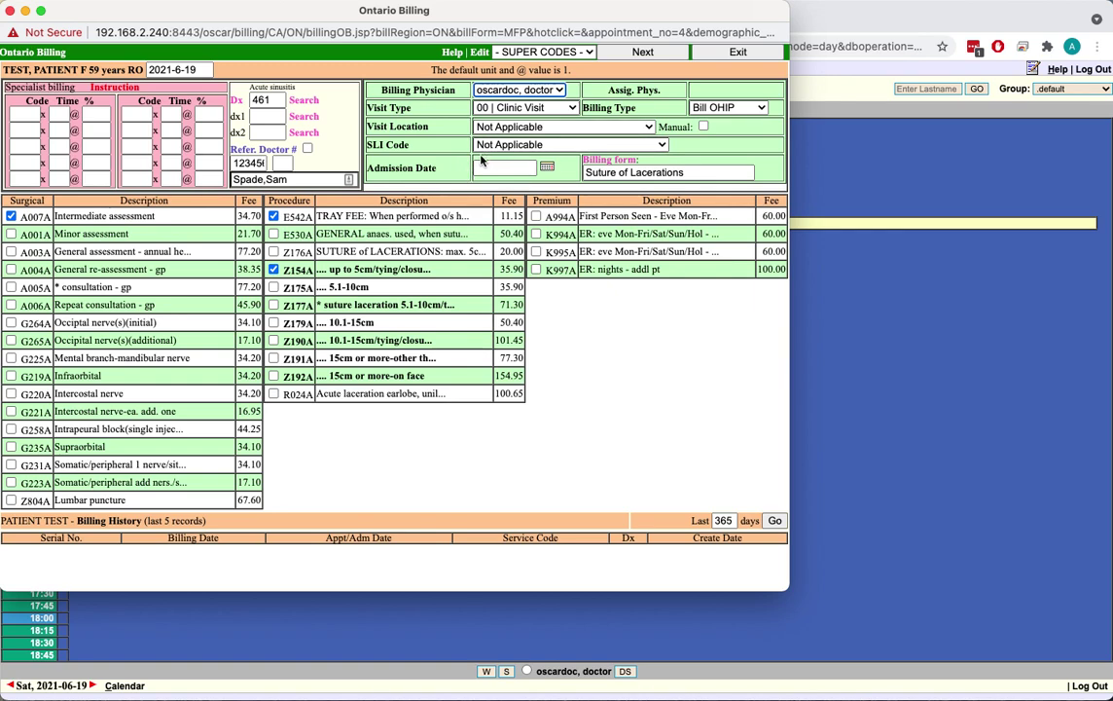
{"action": "left_click", "coordinate": [746, 108]}
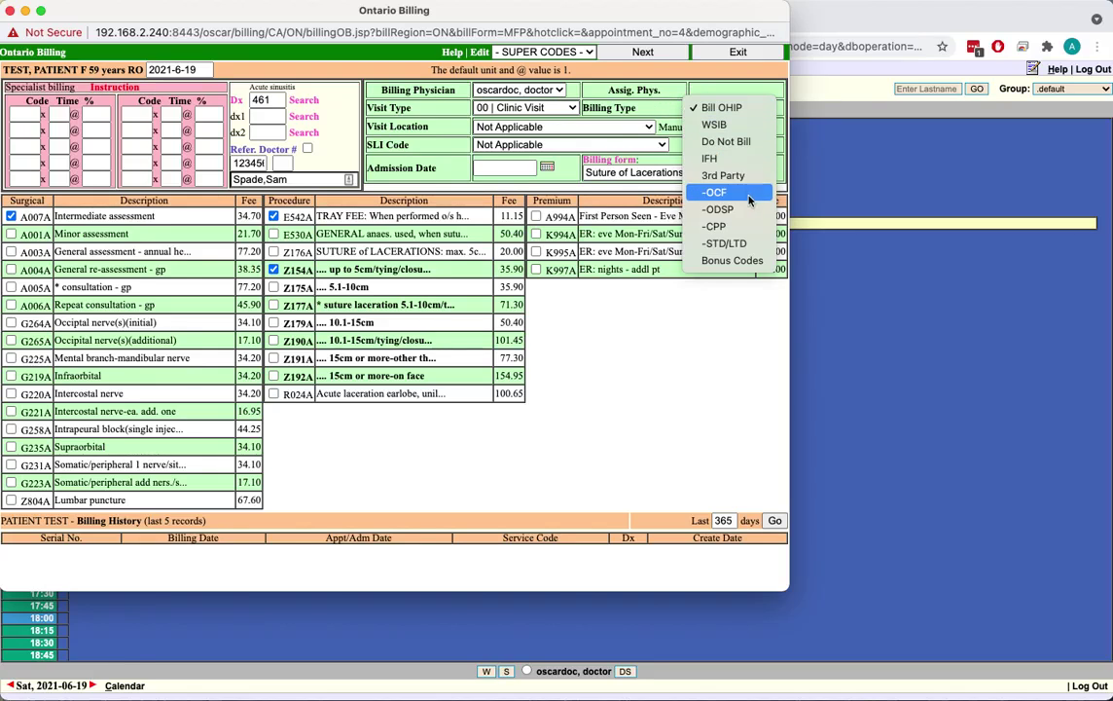
{"action": "left_click", "coordinate": [644, 110]}
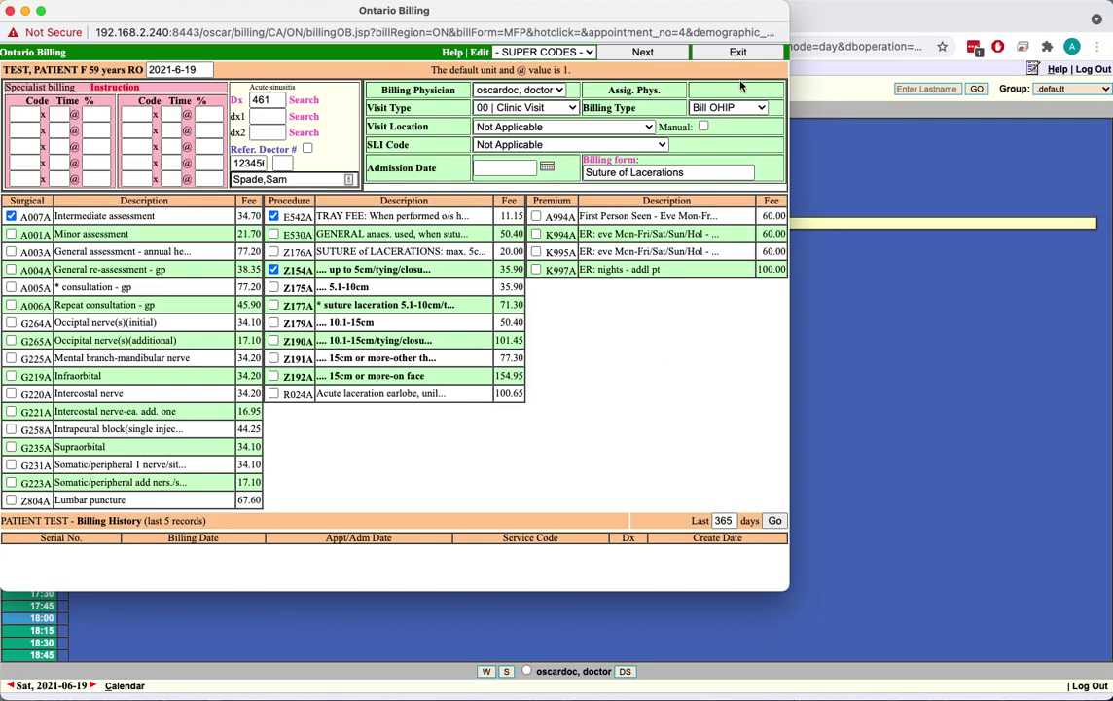
- Proceed to the bill's confirmation page and check the diagnostic code and its description
{"action": "left_click", "coordinate": [657, 52]}
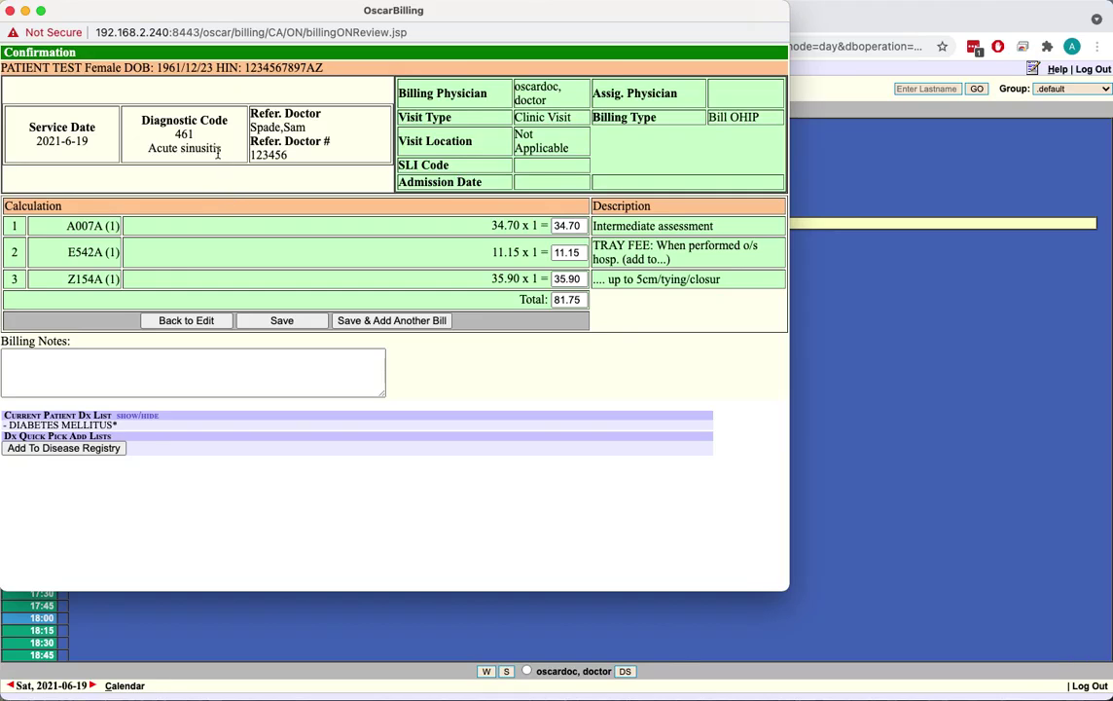
{"action": "left_click_drag", "start_coordinate": [218, 153], "coordinate": [171, 133]}
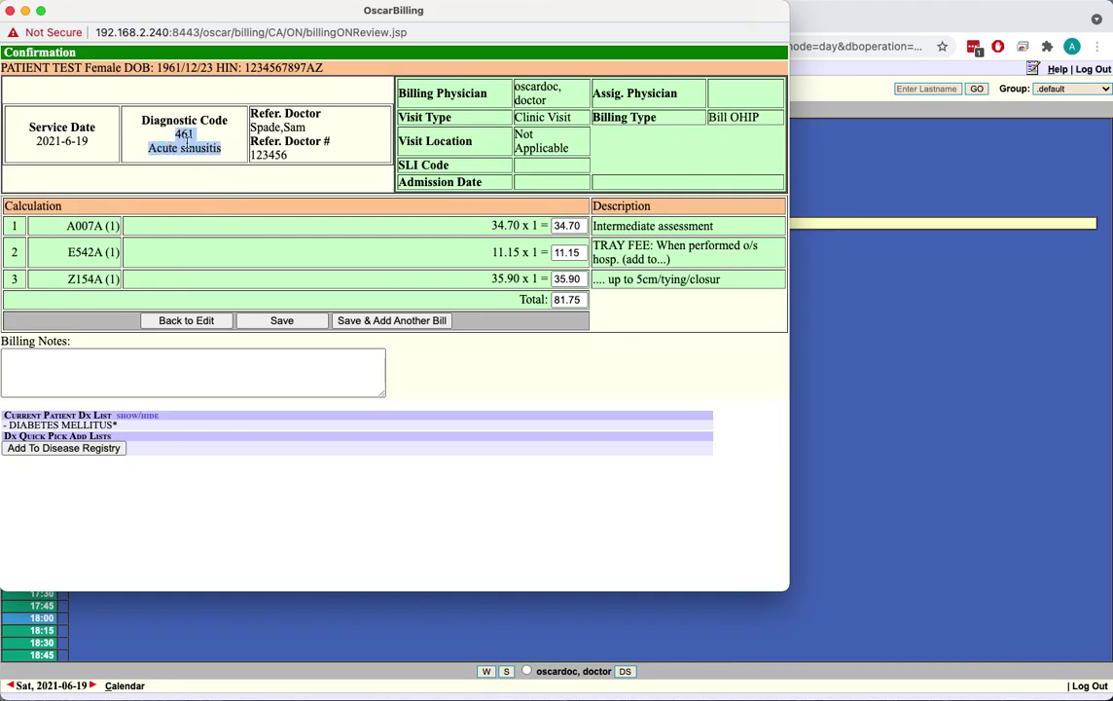
{"action": "left_click", "coordinate": [190, 170]}
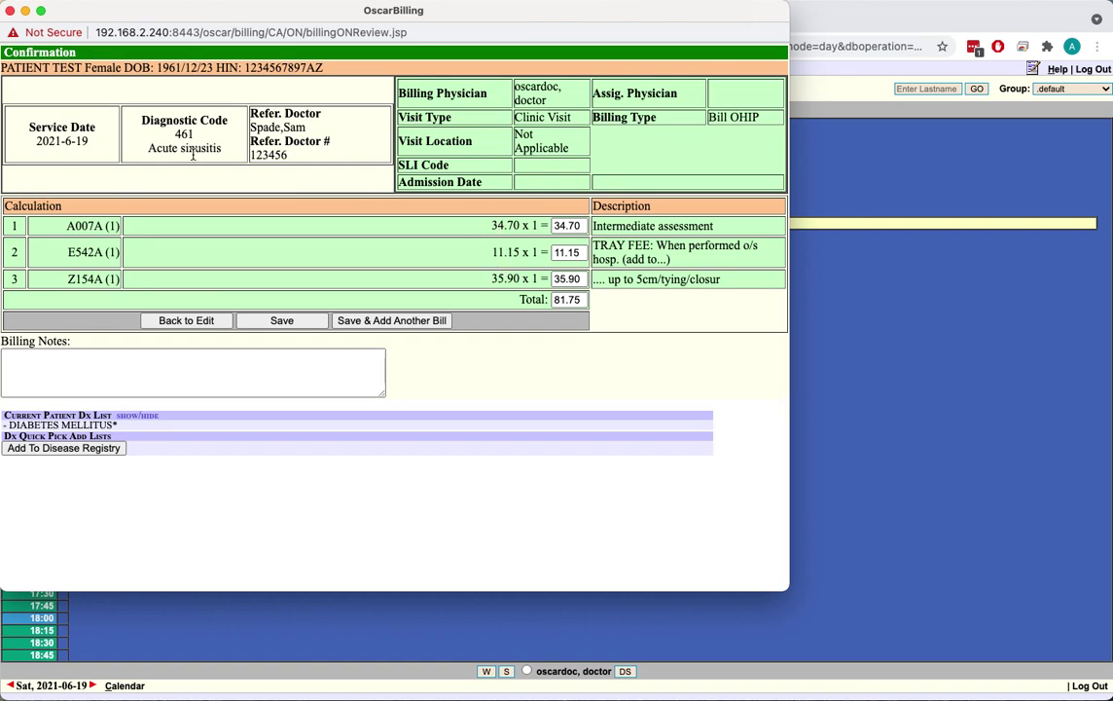
- Return to editing the bill and set the main Dx code to 799
{"action": "left_click", "coordinate": [204, 323]}
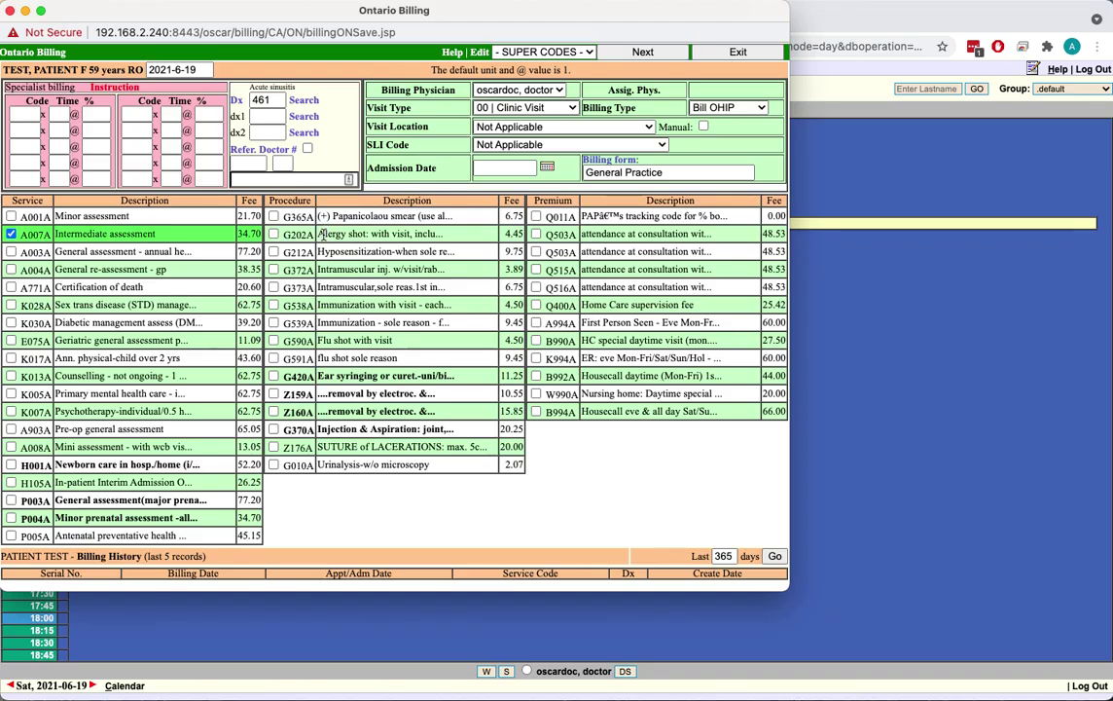
{"action": "double_click", "coordinate": [261, 101]}
{"action": "key", "text": "BackSpace"}
{"action": "type", "text": "799"}
{"action": "left_click", "coordinate": [330, 100]}
- Proceed to the confirmation page and save the bill
{"action": "left_click", "coordinate": [615, 53]}
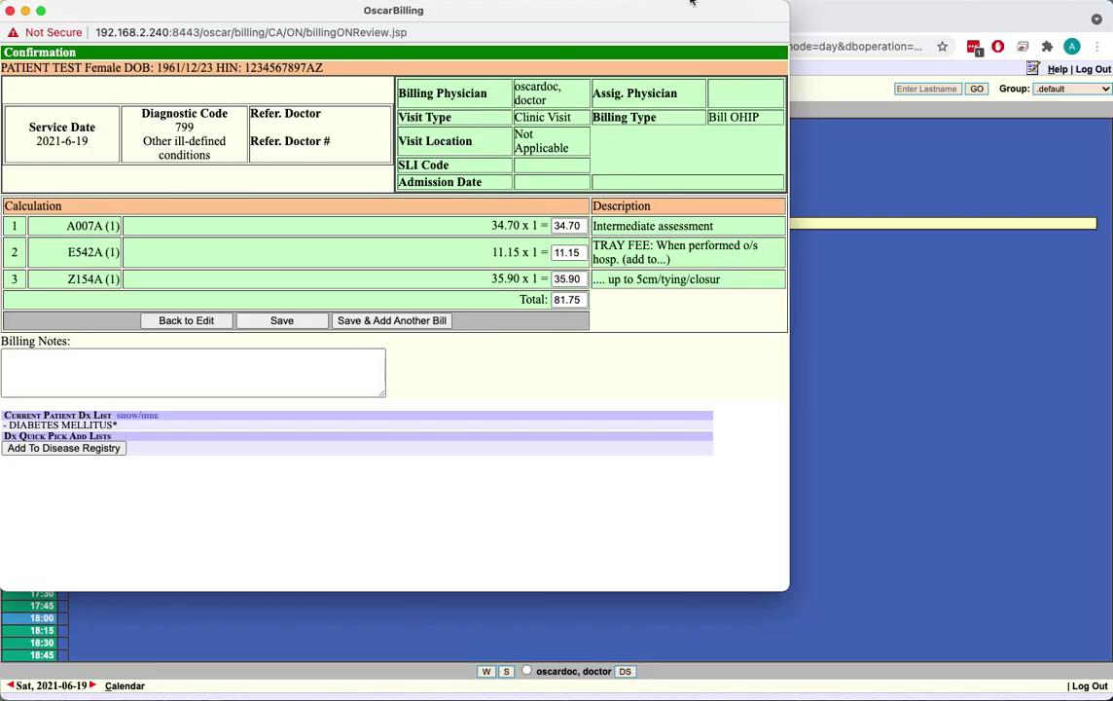
{"action": "left_click", "coordinate": [274, 321]}
{"action": "left_click", "coordinate": [273, 321]}
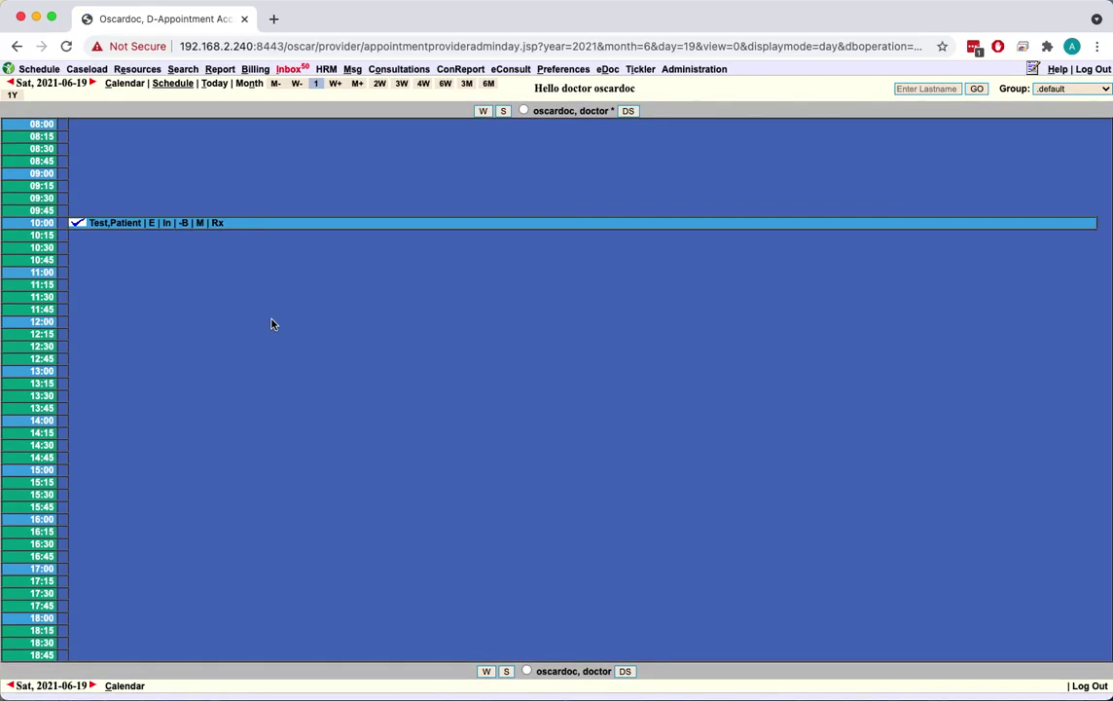